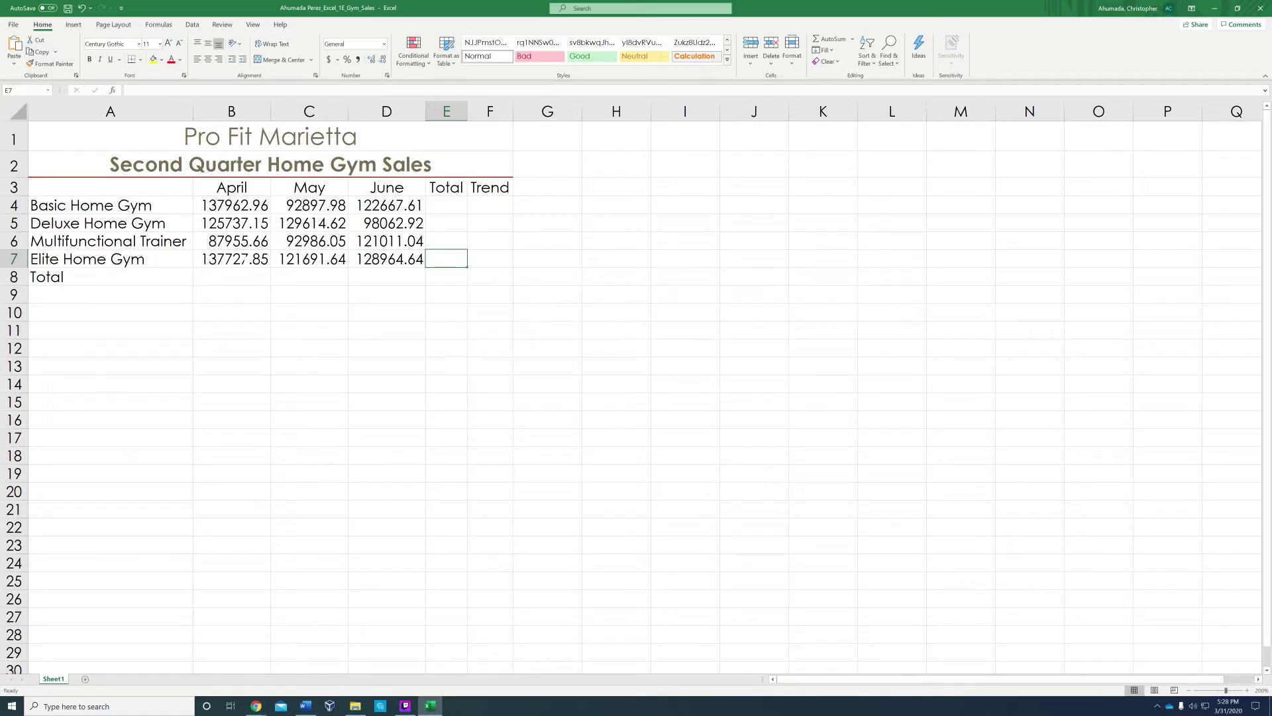
Step: Total the April sales in B8 with AutoSum and copy the formula across to the June column in D8
{"action": "left_click", "coordinate": [231, 276]}
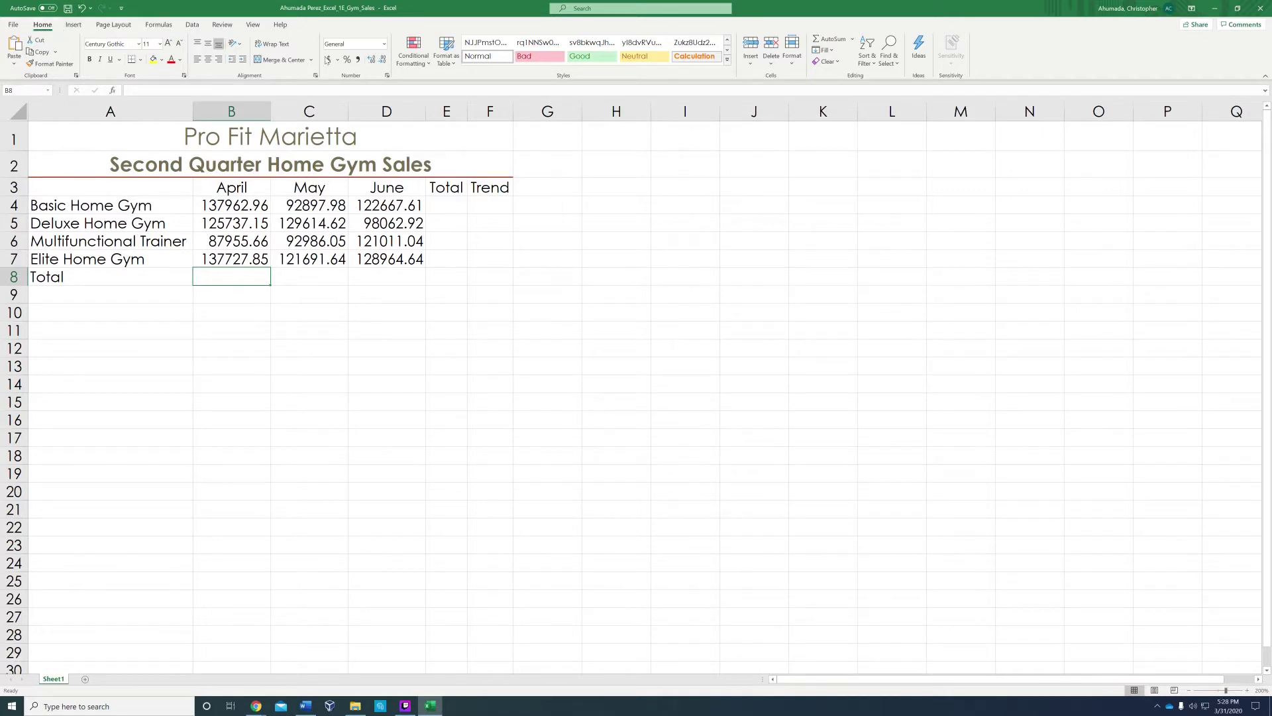
{"action": "left_click", "coordinate": [833, 40]}
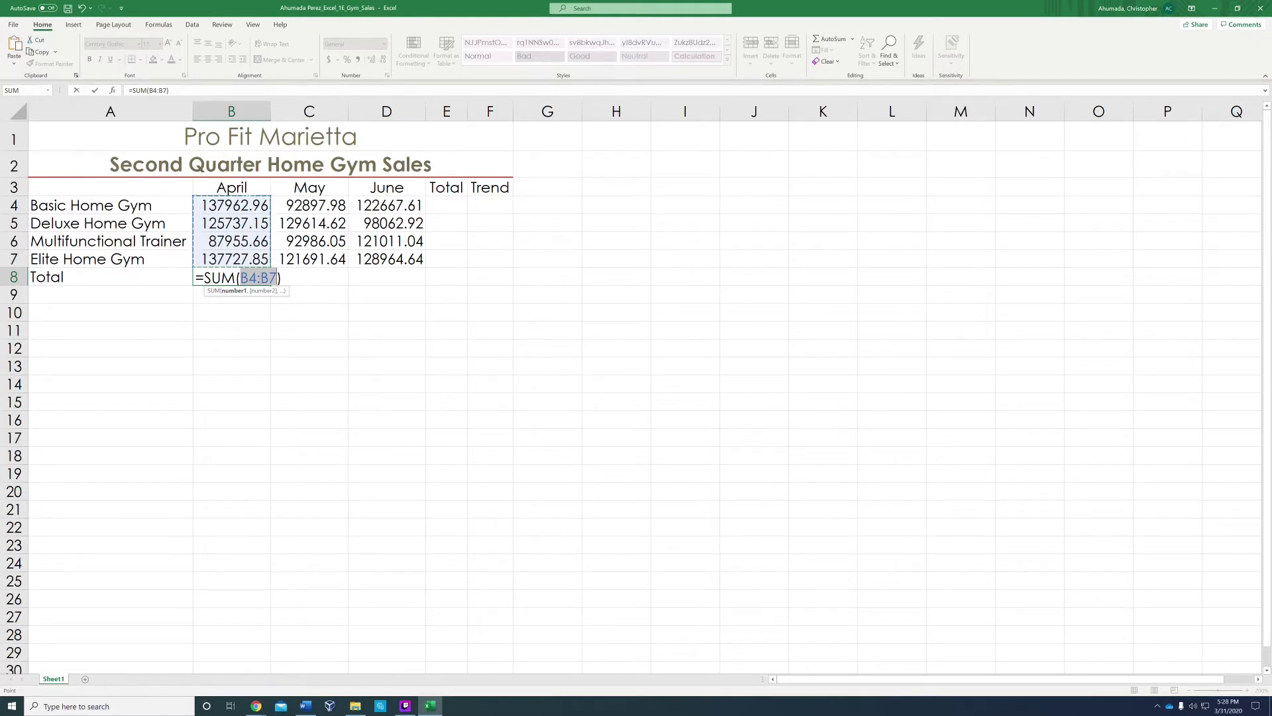
{"action": "key", "text": "Return"}
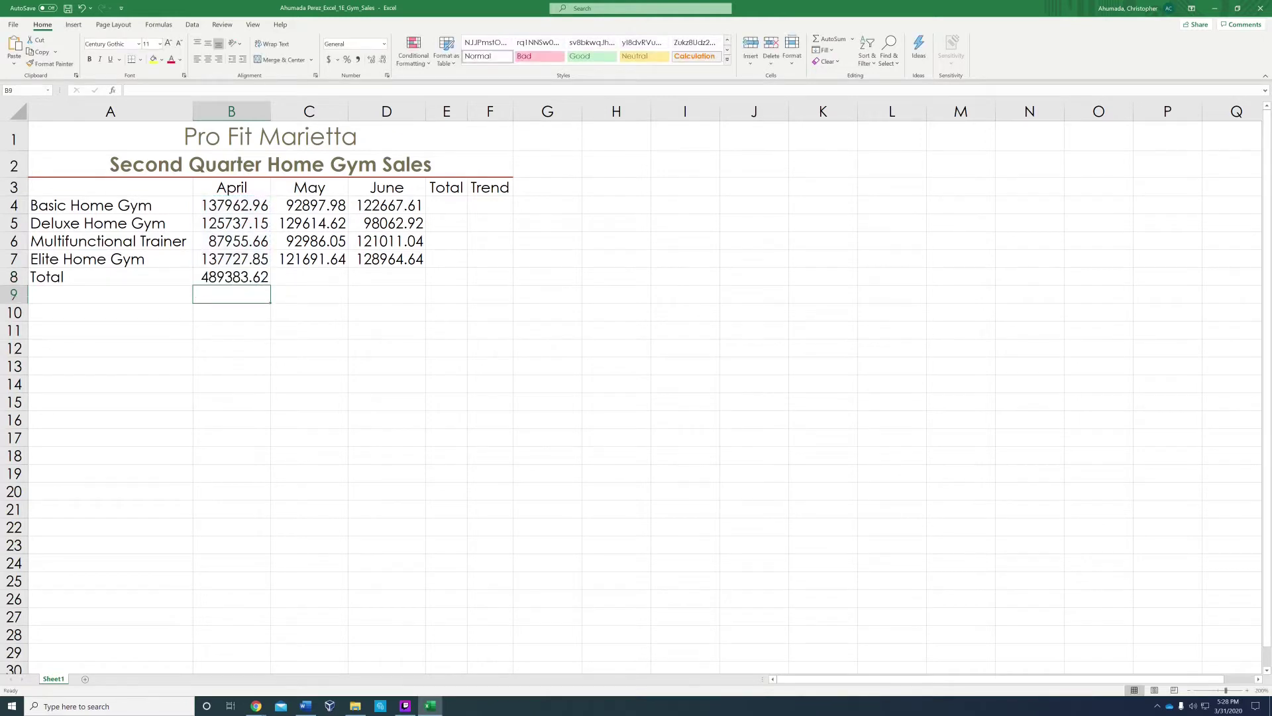
{"action": "left_click", "coordinate": [246, 279]}
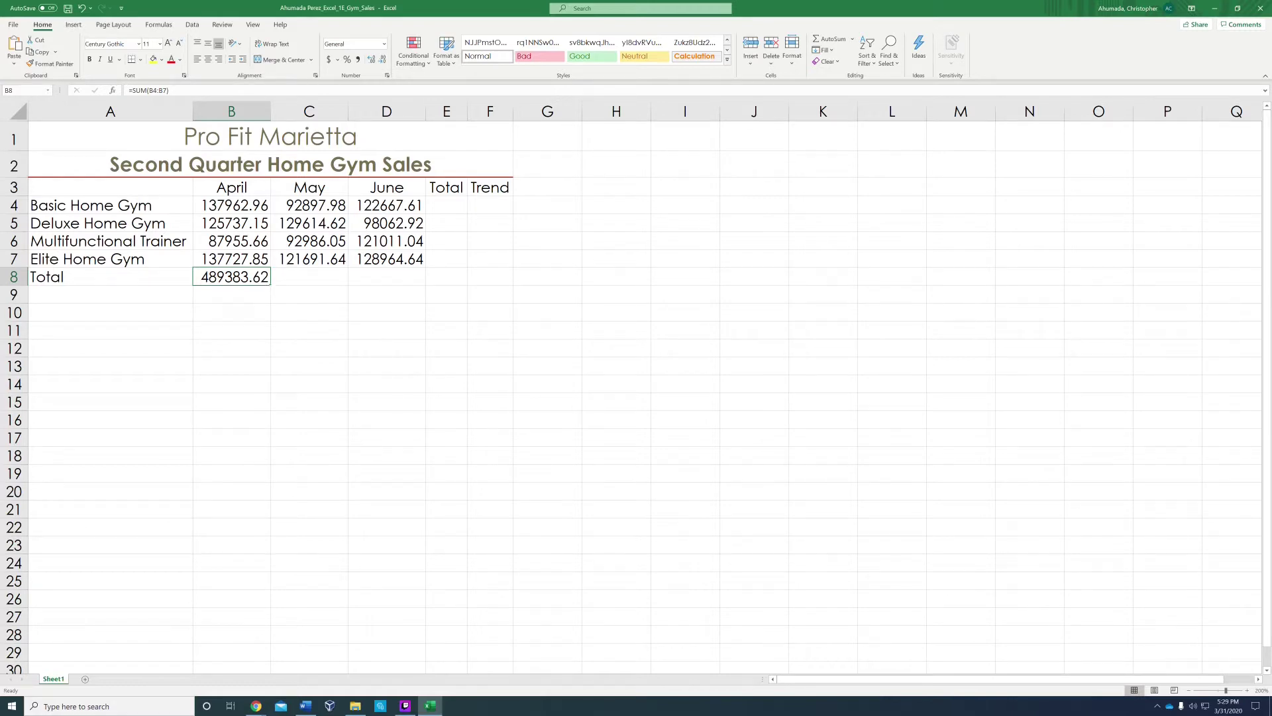
{"action": "left_click_drag", "start_coordinate": [270, 285], "coordinate": [419, 278]}
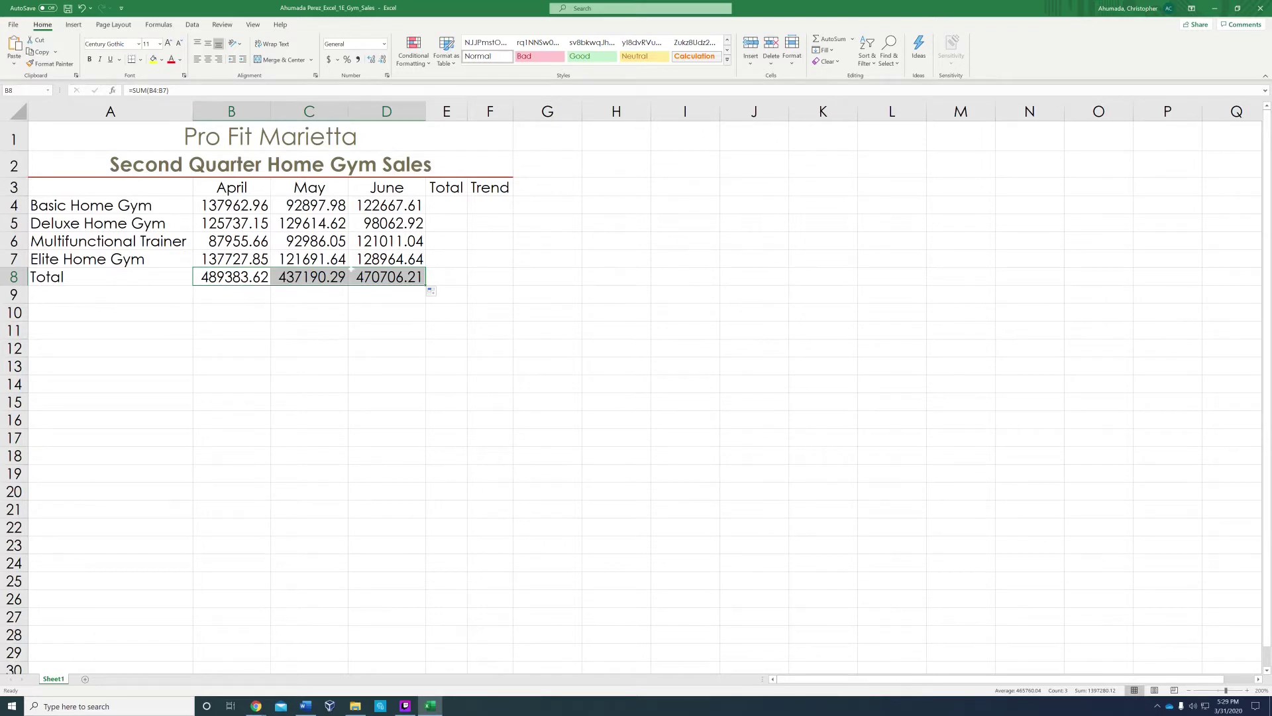
{"action": "left_click_drag", "start_coordinate": [323, 205], "coordinate": [317, 261]}
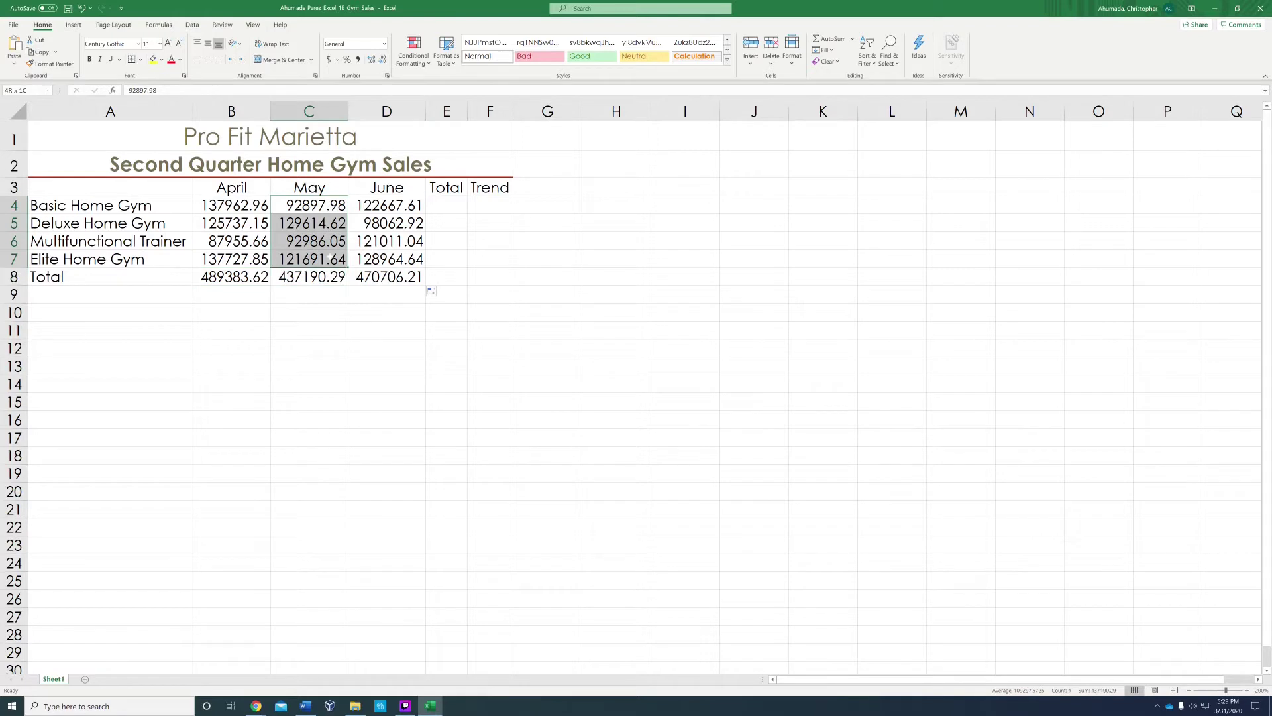
{"action": "left_click_drag", "start_coordinate": [412, 206], "coordinate": [412, 259]}
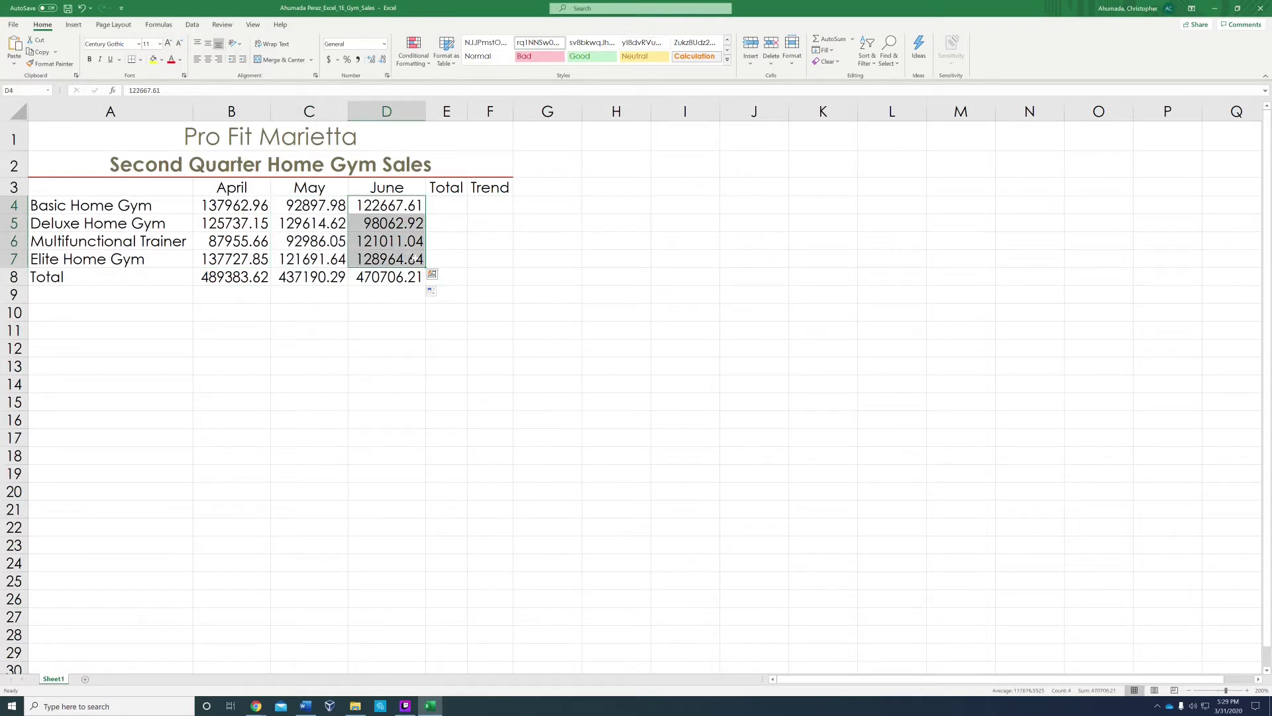
{"action": "left_click", "coordinate": [489, 294]}
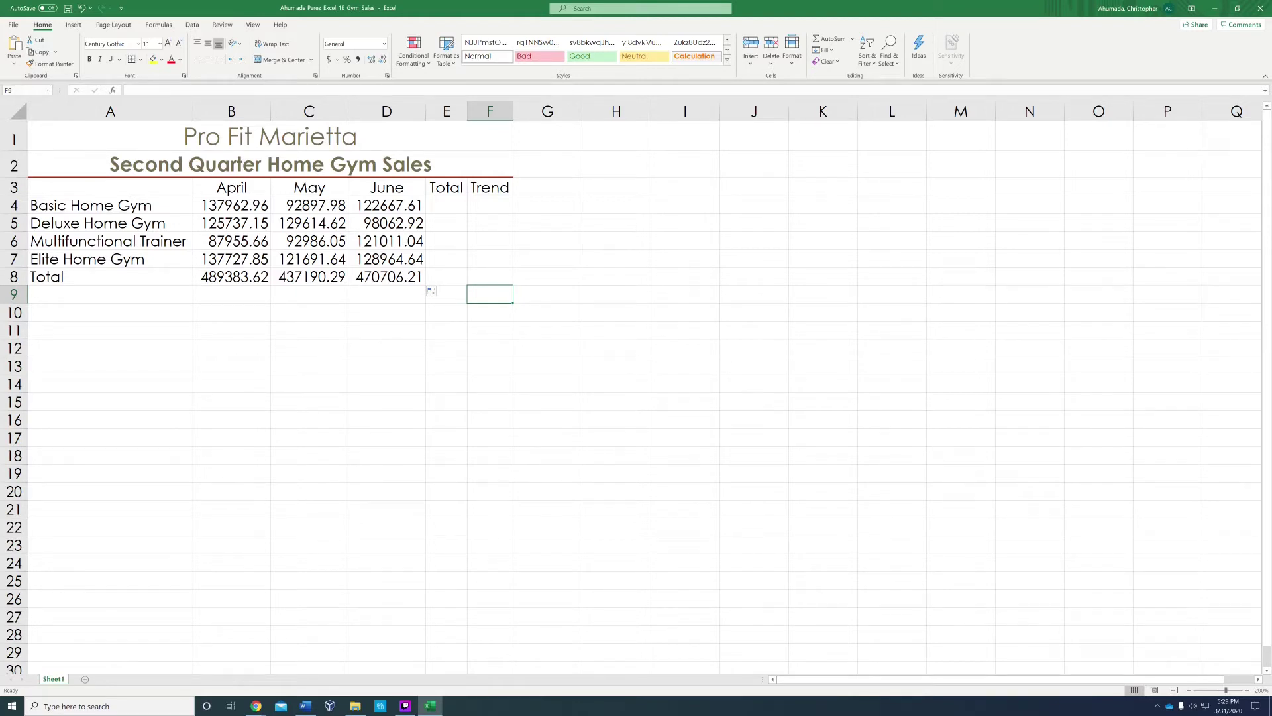
{"action": "left_click", "coordinate": [446, 205]}
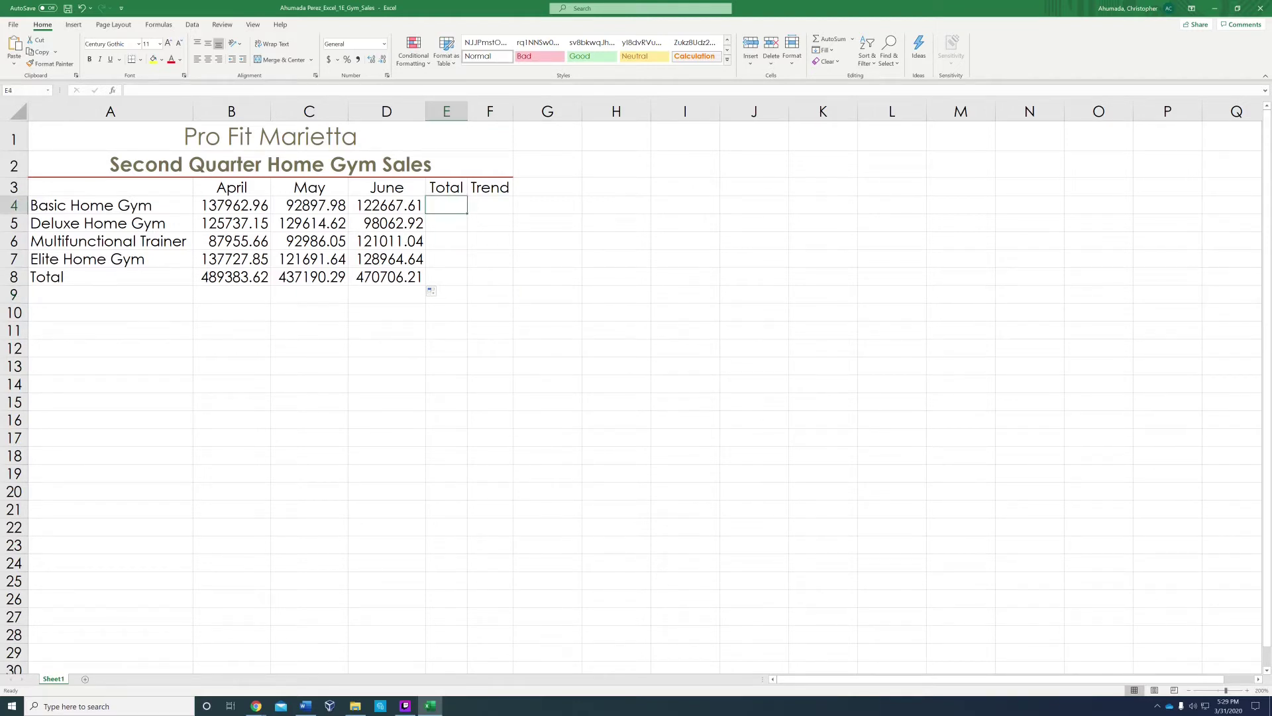
{"action": "left_click", "coordinate": [829, 39]}
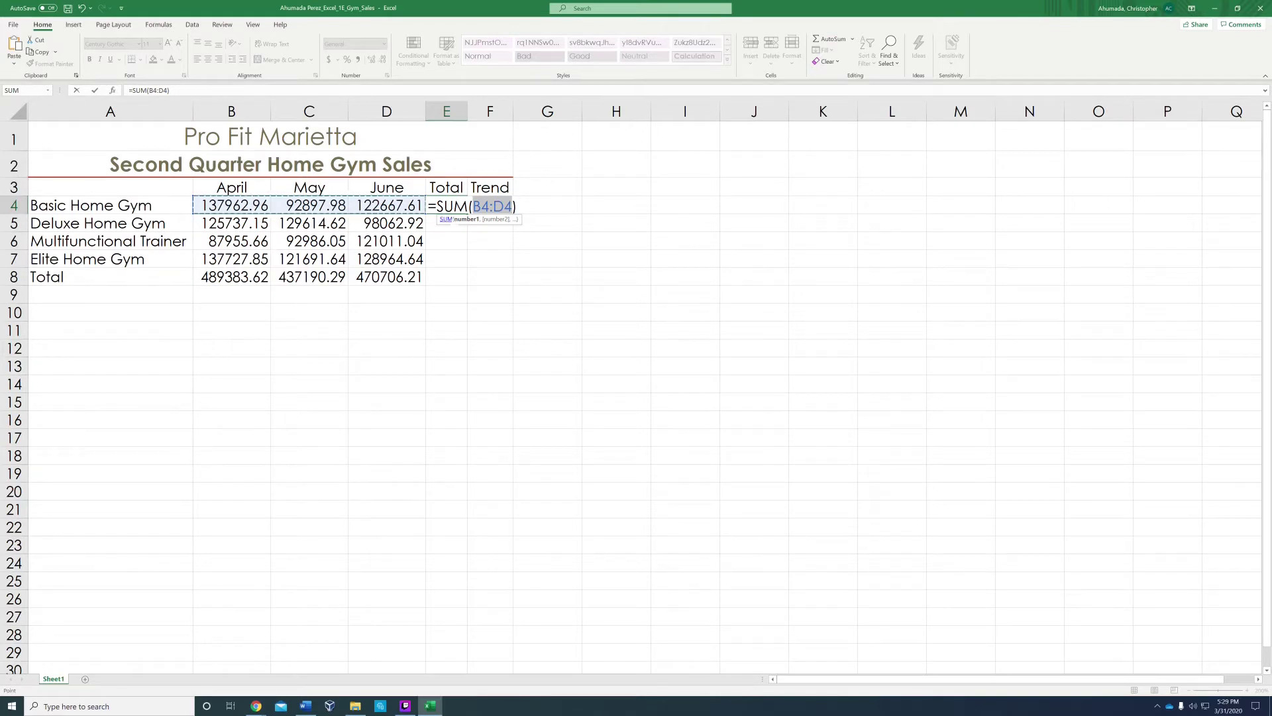
{"action": "key", "text": "Return"}
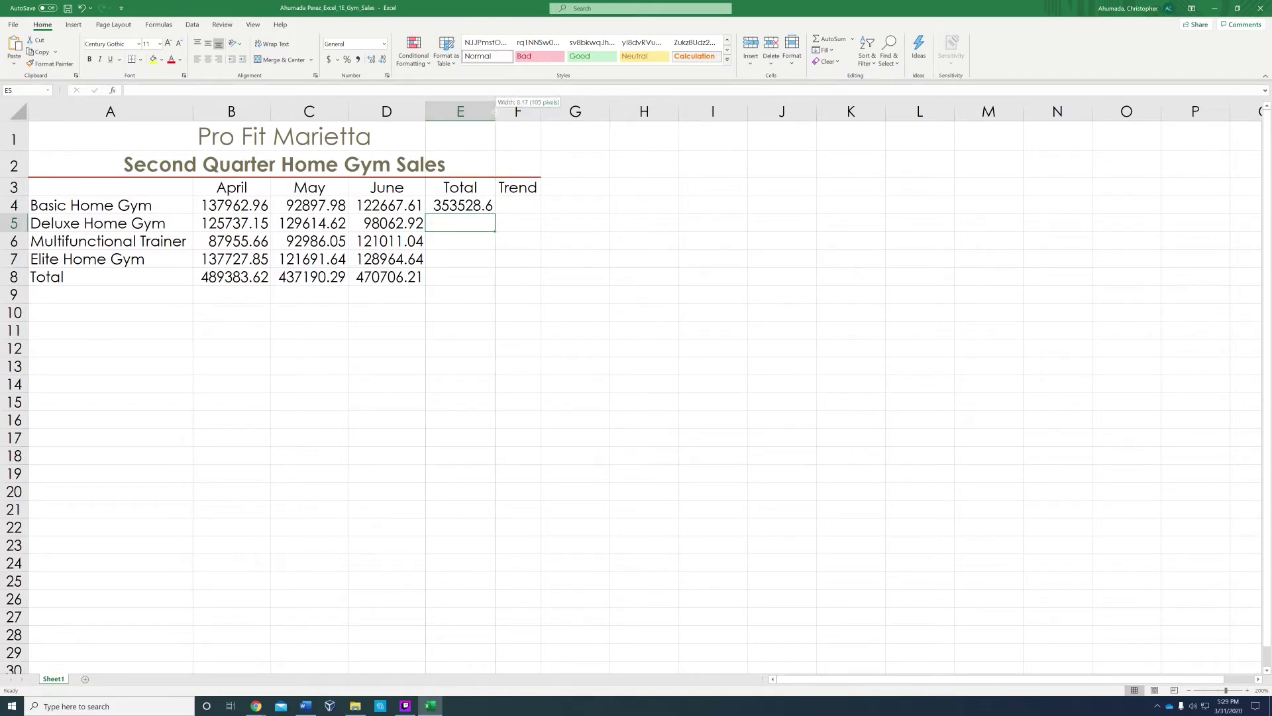
{"action": "left_click", "coordinate": [831, 51]}
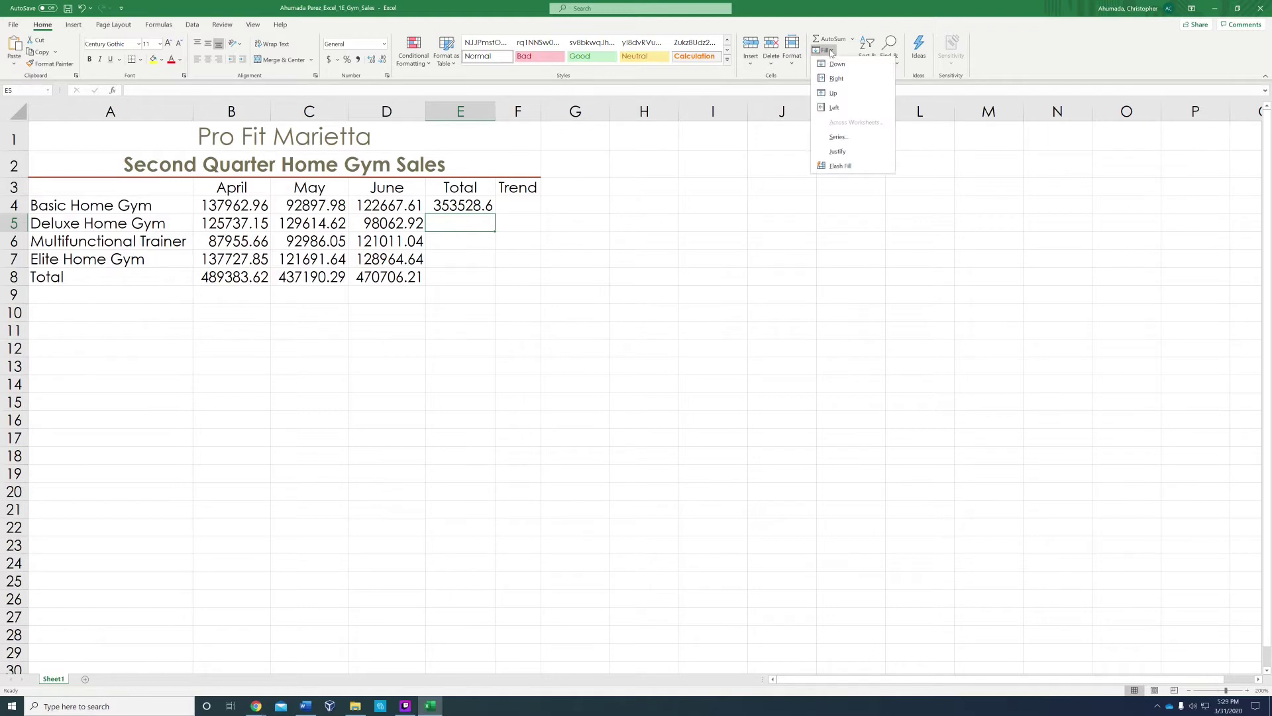
{"action": "left_click", "coordinate": [780, 86]}
{"action": "left_click", "coordinate": [792, 50]}
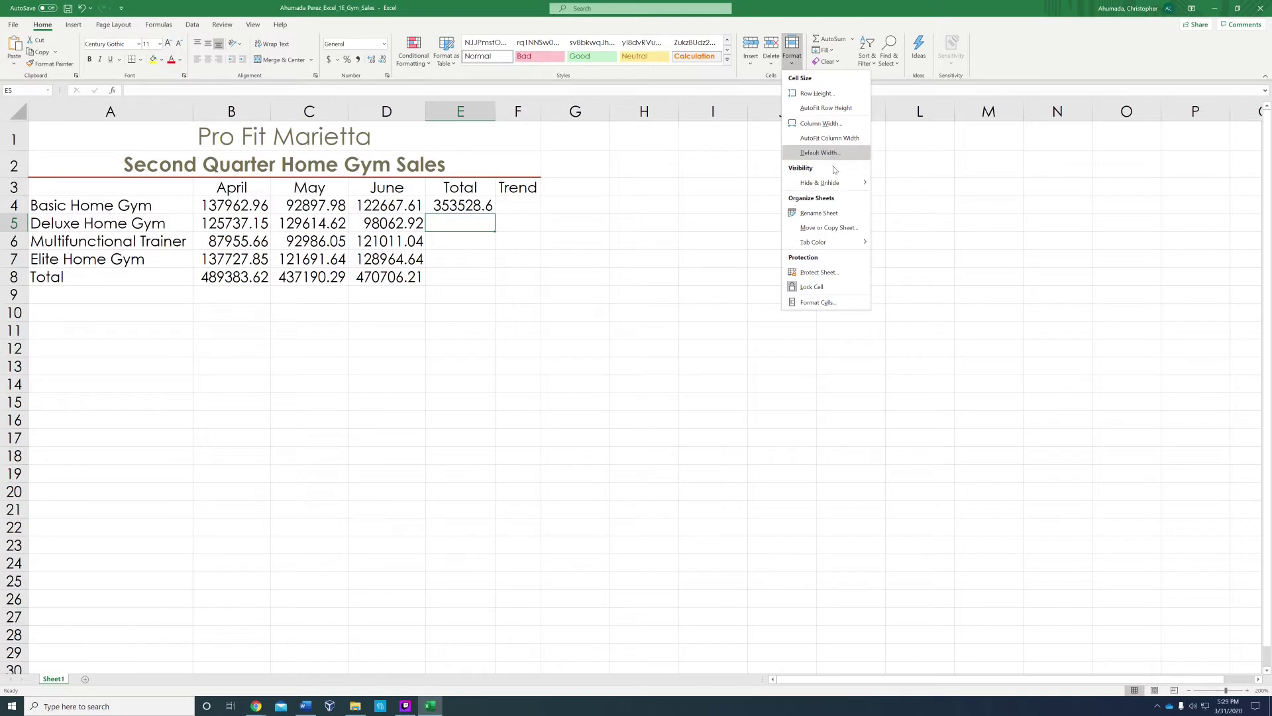
{"action": "left_click", "coordinate": [830, 138]}
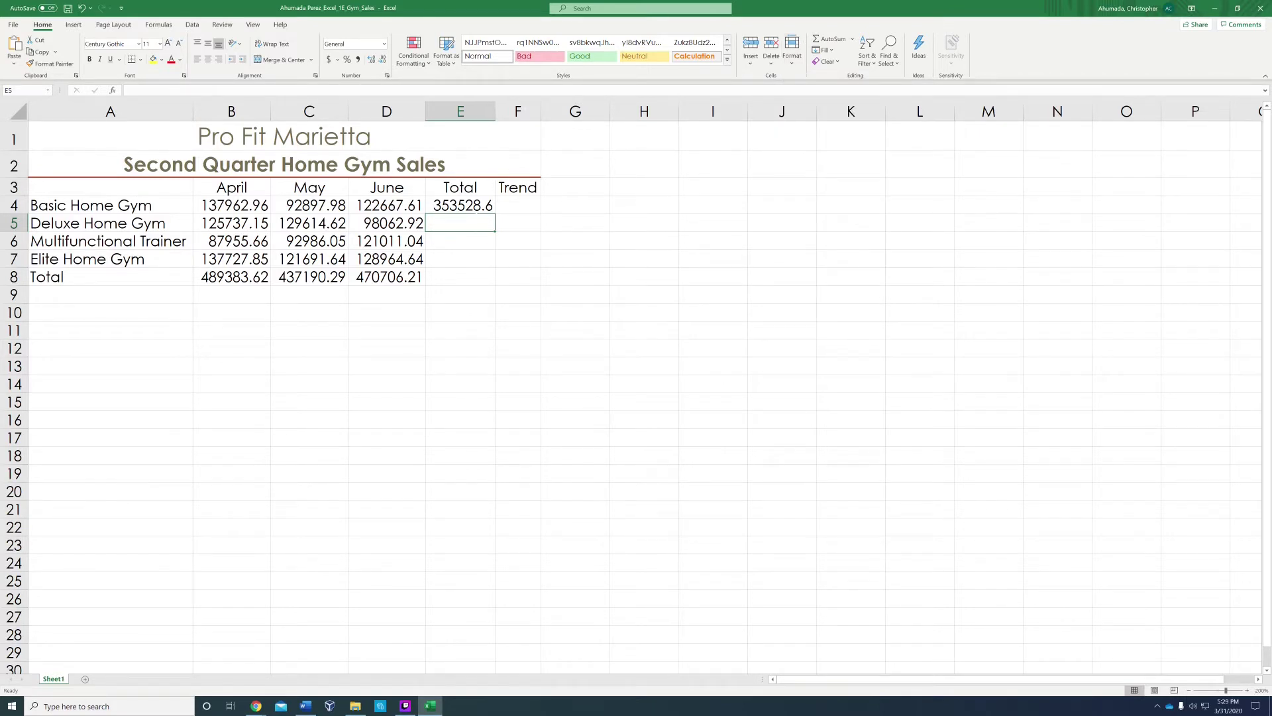
{"action": "left_click", "coordinate": [460, 205]}
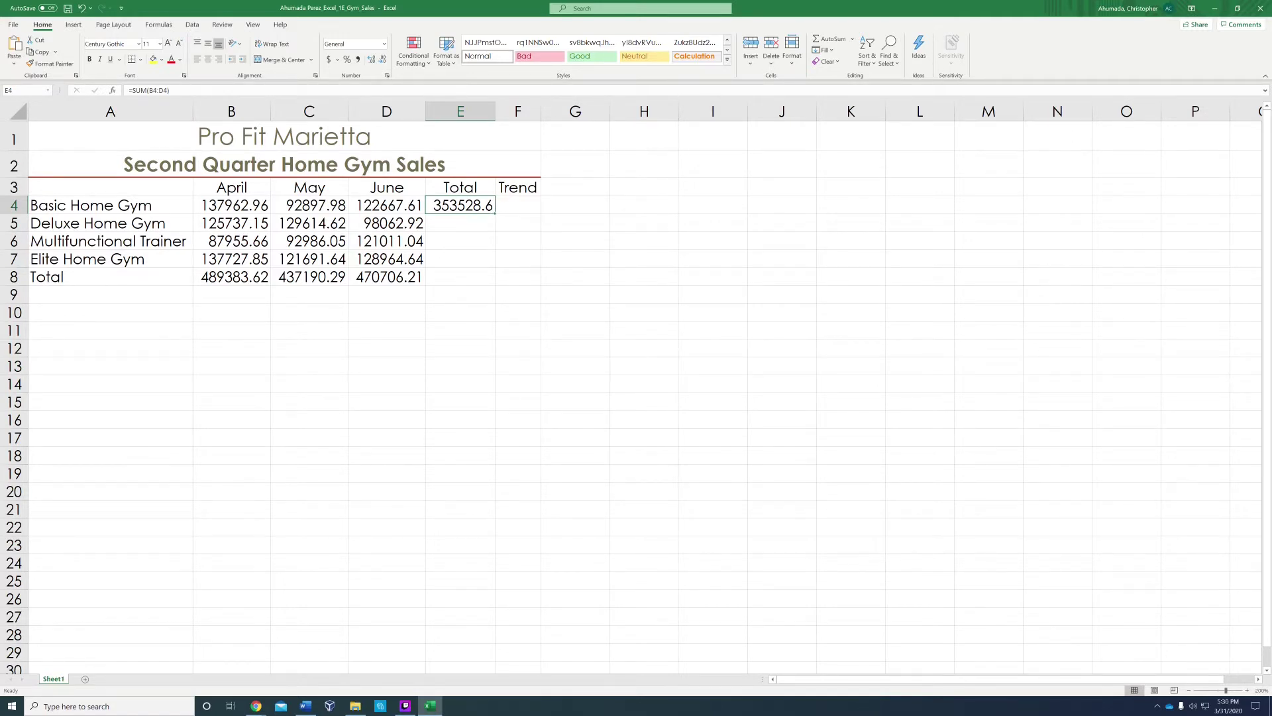
{"action": "key", "text": "ctrl+z"}
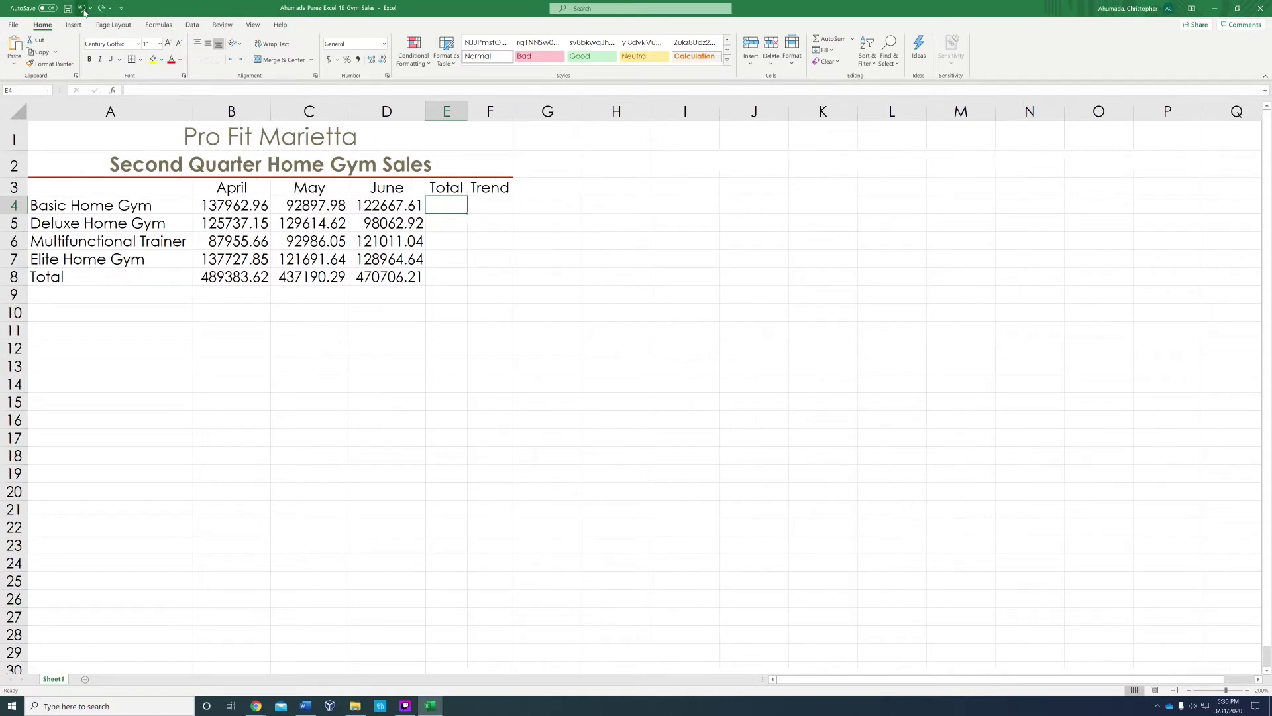
Step: Total the Basic Home Gym row in E4 with AutoSum and copy the formula down through E8
{"action": "left_click", "coordinate": [818, 39]}
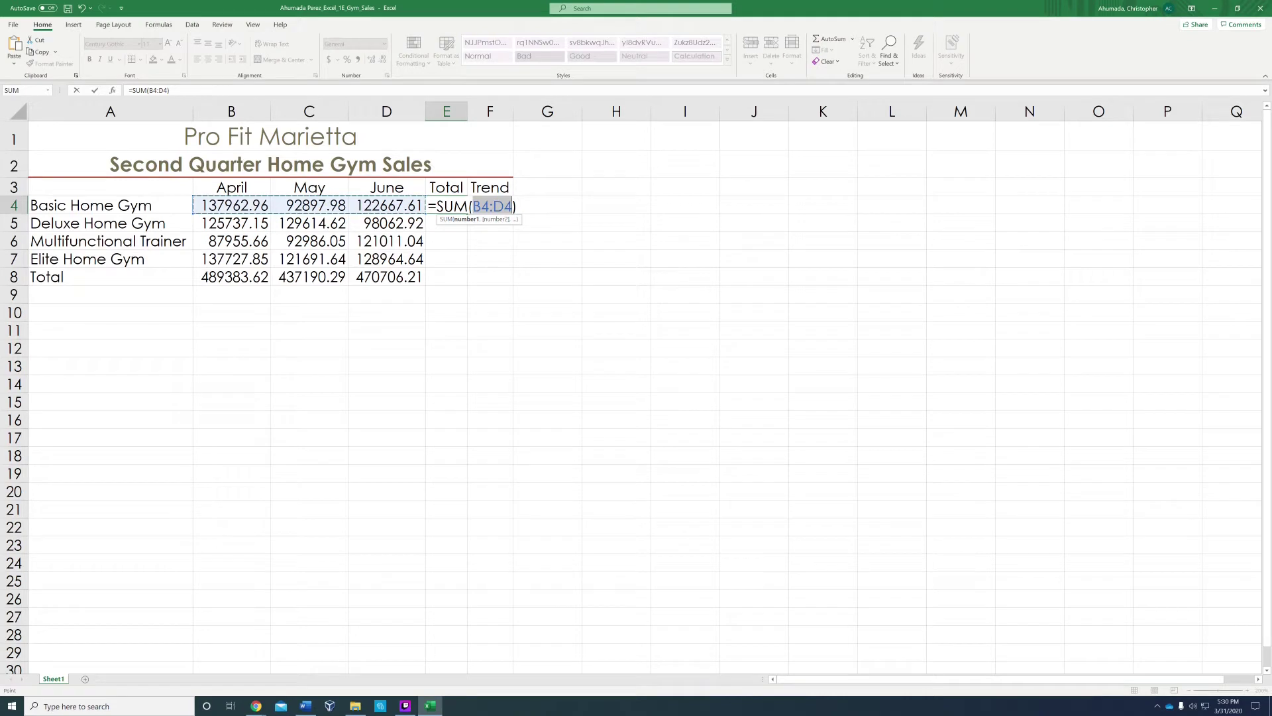
{"action": "key", "text": "Return"}
{"action": "left_click", "coordinate": [460, 205]}
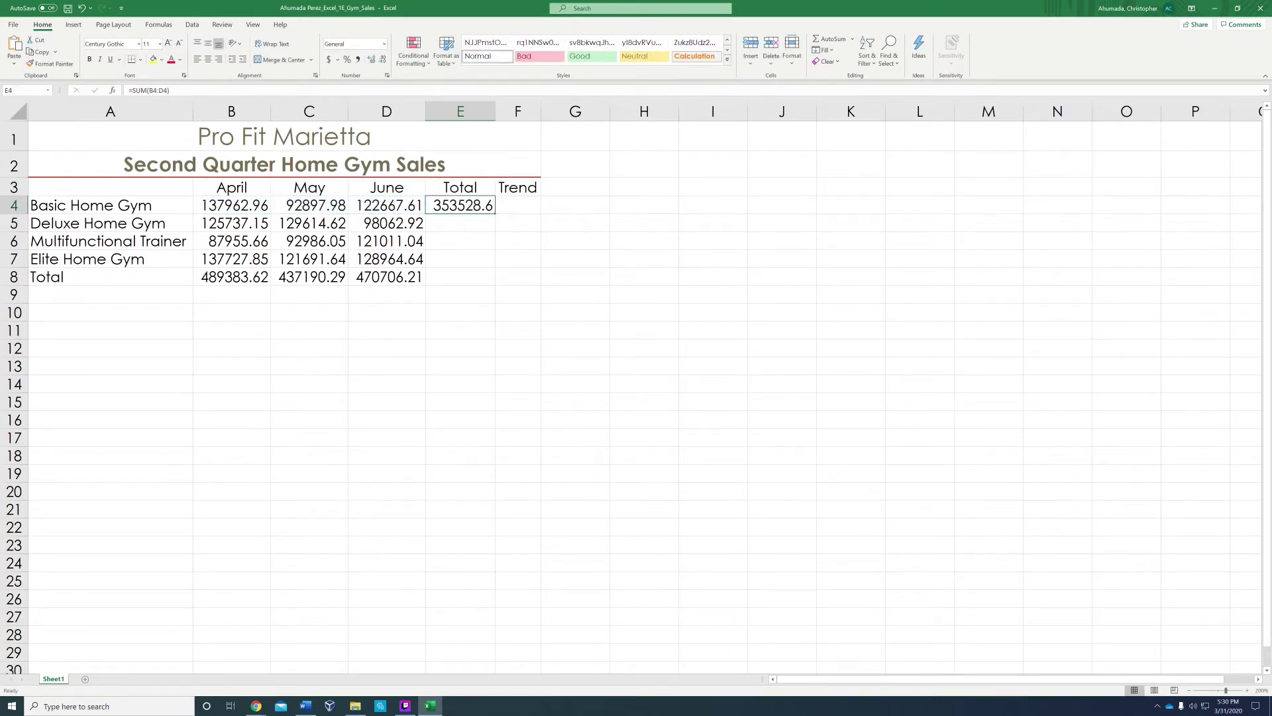
{"action": "left_click_drag", "start_coordinate": [495, 214], "coordinate": [493, 283]}
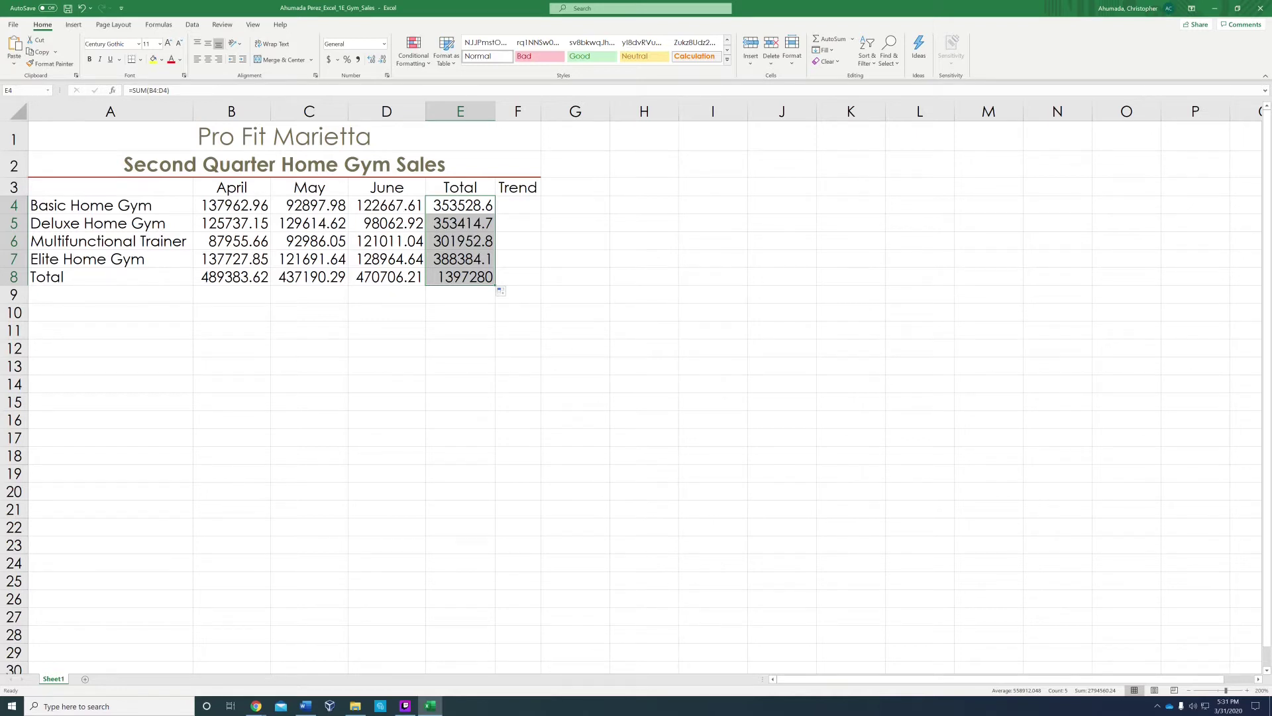
Step: Apply the Heading 4 cell style to the column headings in B3:F3 and the row labels in A4:A8
{"action": "left_click_drag", "start_coordinate": [106, 205], "coordinate": [106, 277]}
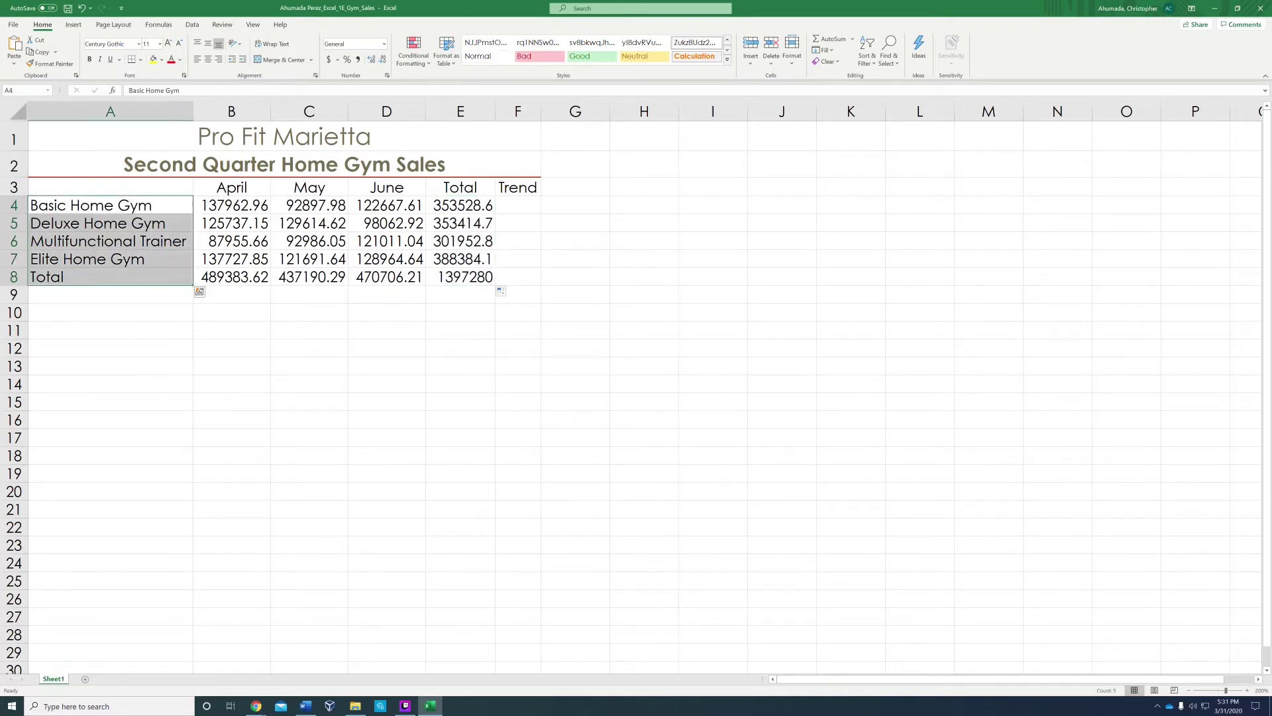
{"action": "left_click_drag", "start_coordinate": [232, 188], "coordinate": [542, 199]}
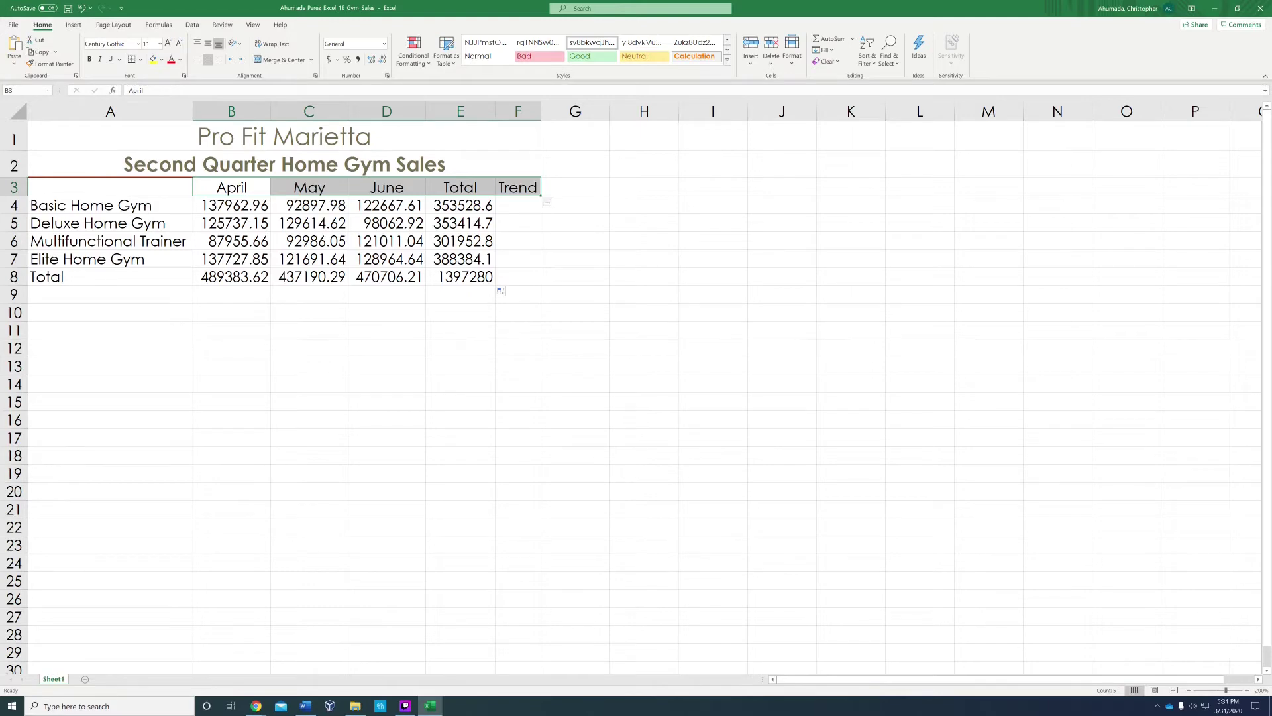
{"action": "left_click", "coordinate": [728, 61]}
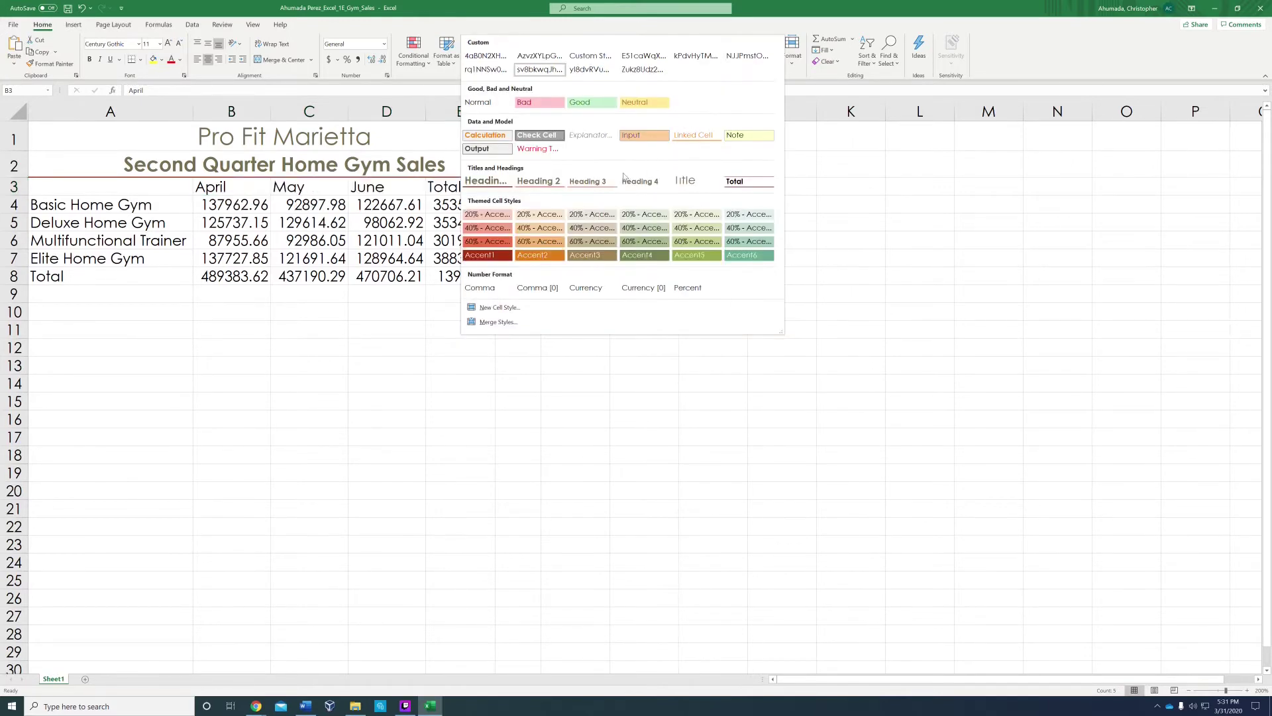
{"action": "left_click", "coordinate": [589, 181]}
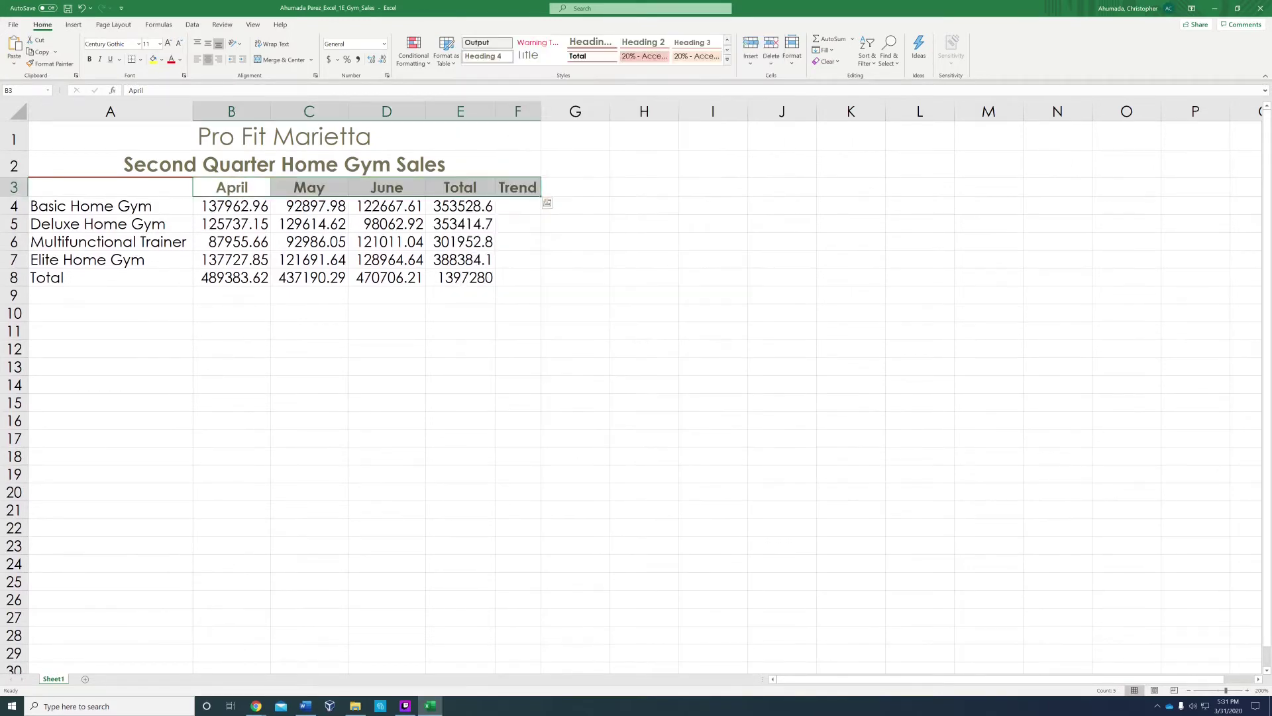
{"action": "left_click_drag", "start_coordinate": [100, 206], "coordinate": [115, 269]}
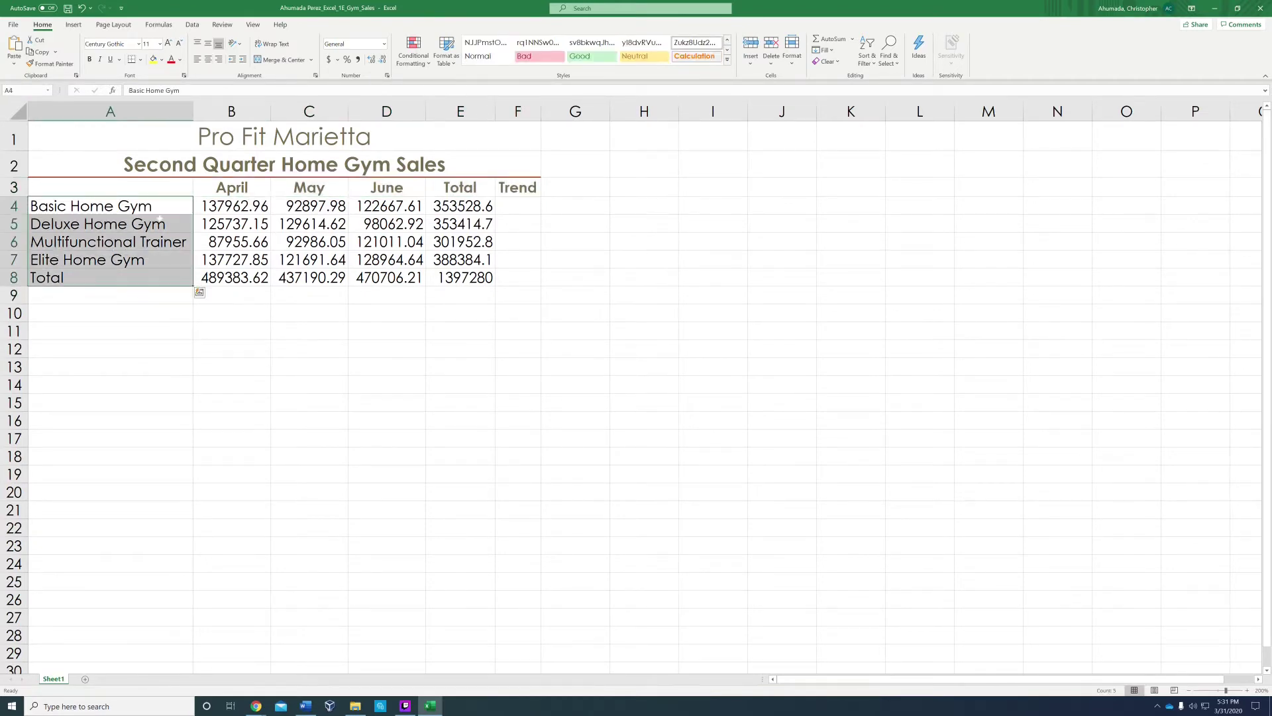
{"action": "left_click", "coordinate": [727, 60]}
{"action": "left_click", "coordinate": [646, 185]}
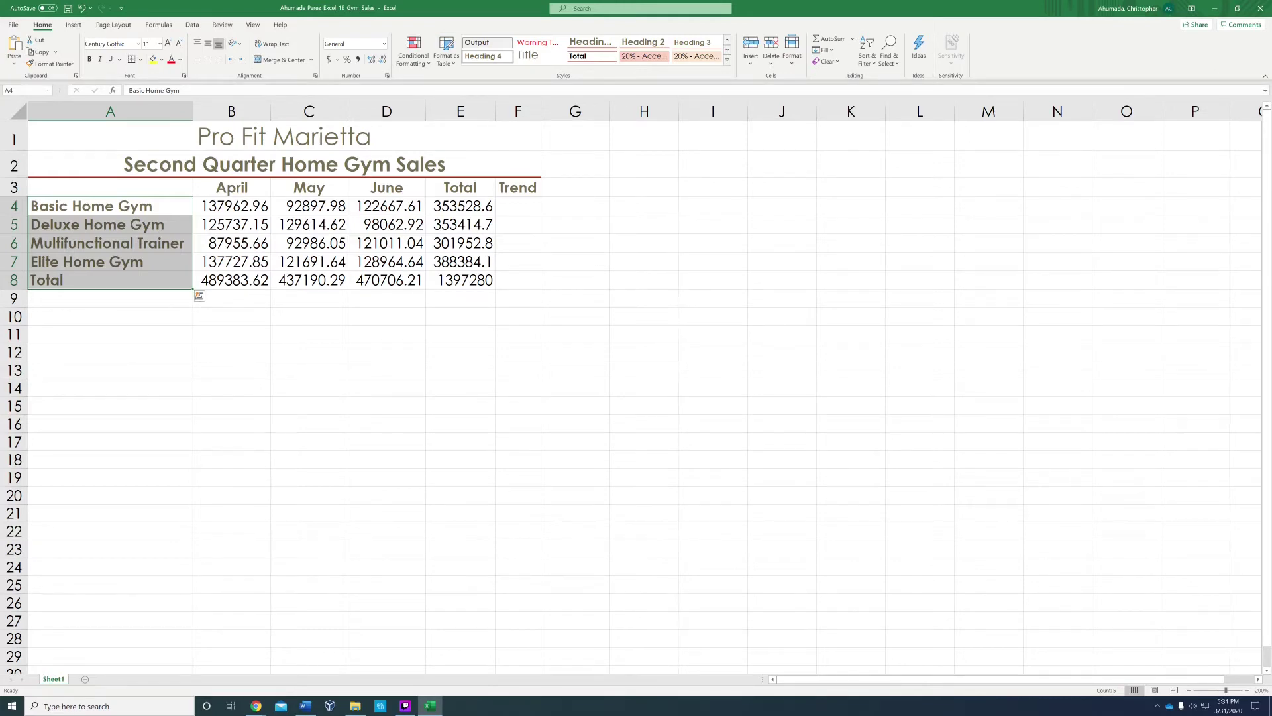
Step: Apply the Total cell style to the totals in B8:E8
{"action": "left_click_drag", "start_coordinate": [205, 279], "coordinate": [448, 274]}
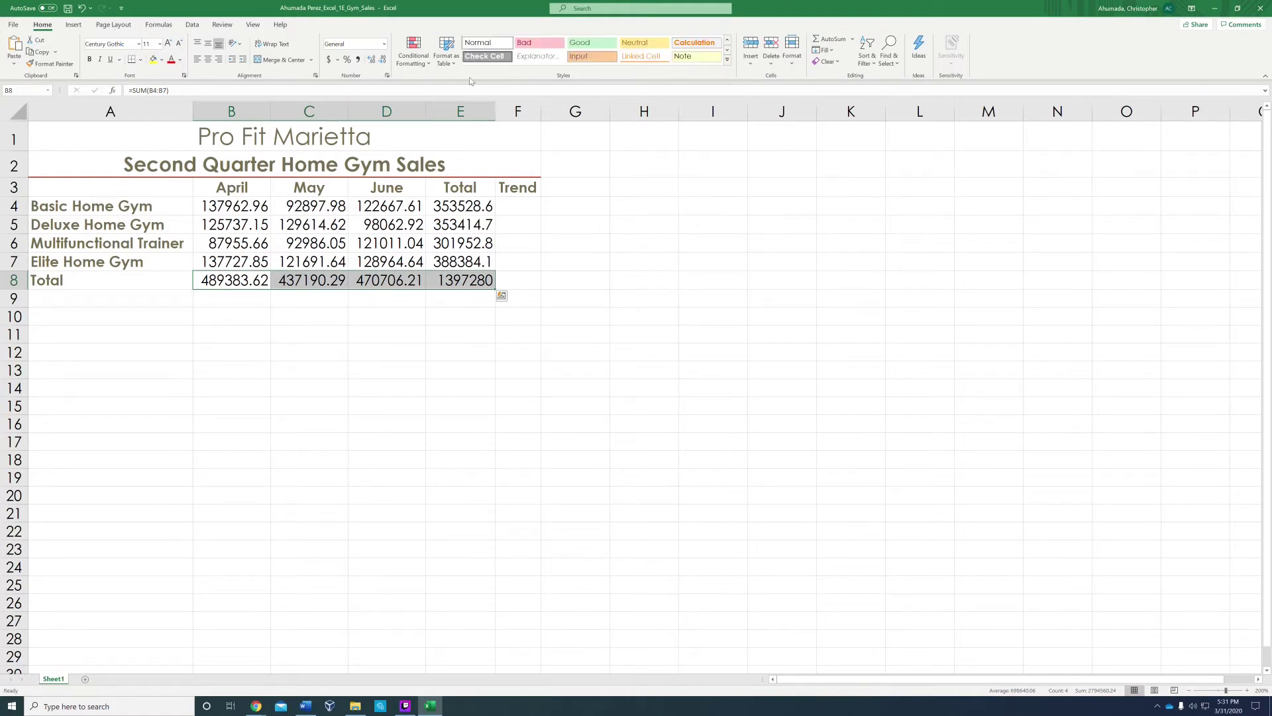
{"action": "left_click", "coordinate": [727, 59]}
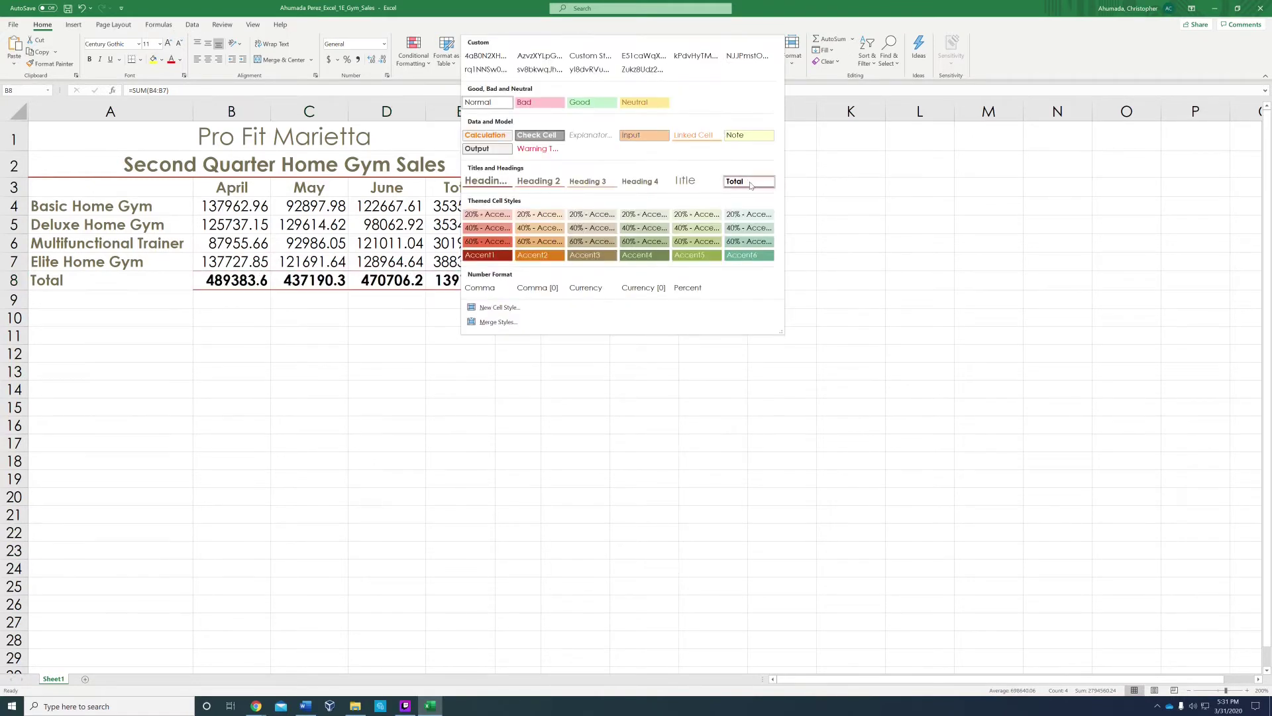
{"action": "left_click", "coordinate": [751, 185]}
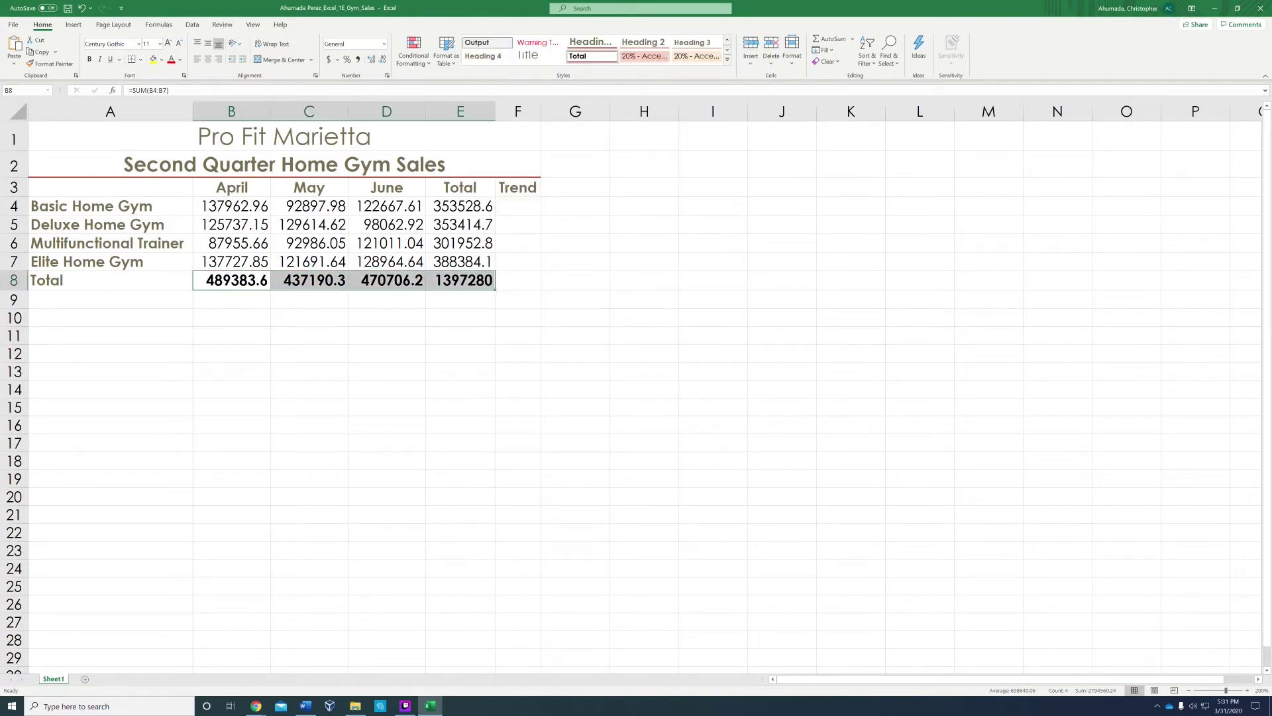
{"action": "left_click", "coordinate": [309, 317]}
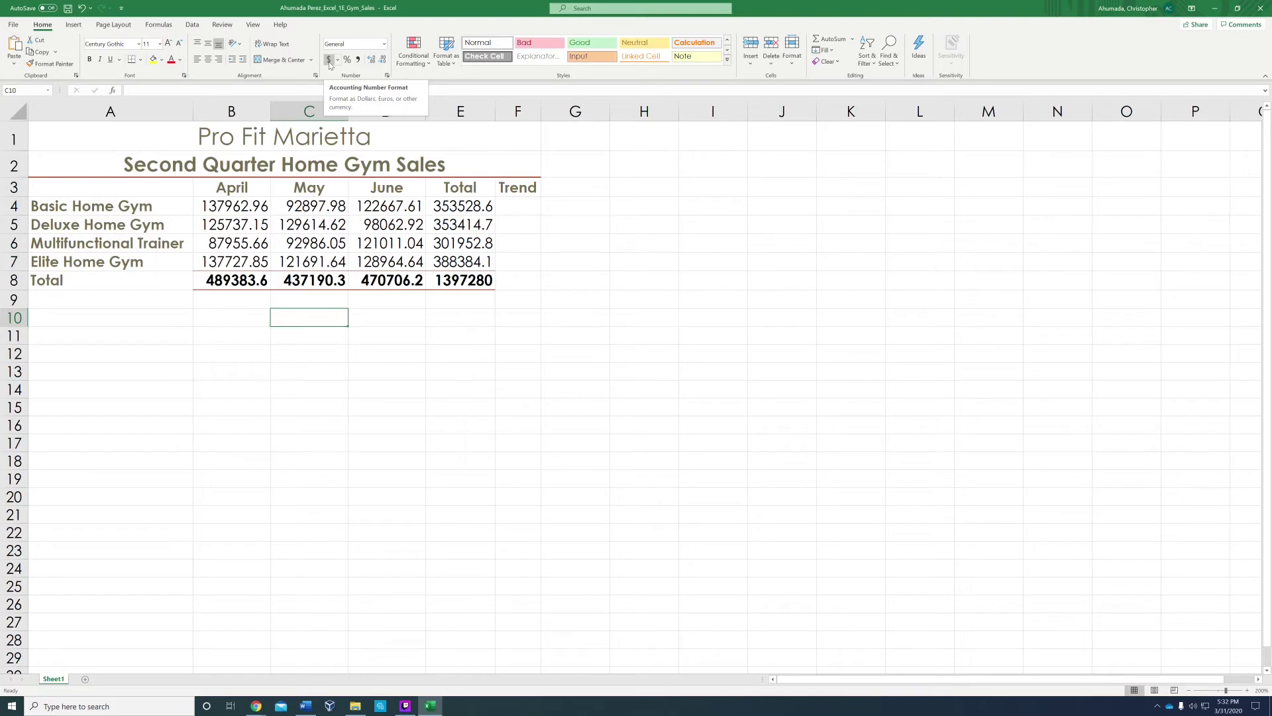
Step: Apply the Accounting Number Format to the Basic Home Gym figures in B4:E4 and the totals in B8:E8
{"action": "left_click_drag", "start_coordinate": [232, 206], "coordinate": [464, 206]}
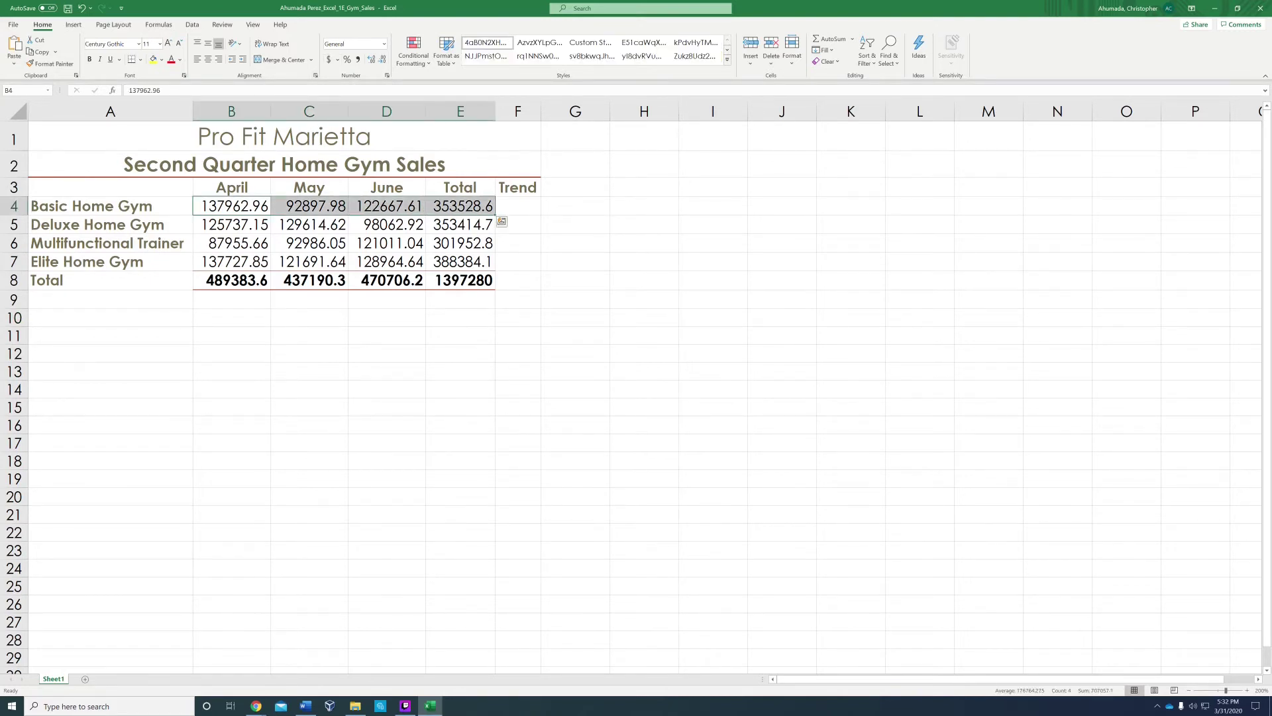
{"action": "left_click", "coordinate": [329, 59]}
{"action": "left_click_drag", "start_coordinate": [232, 280], "coordinate": [523, 280]}
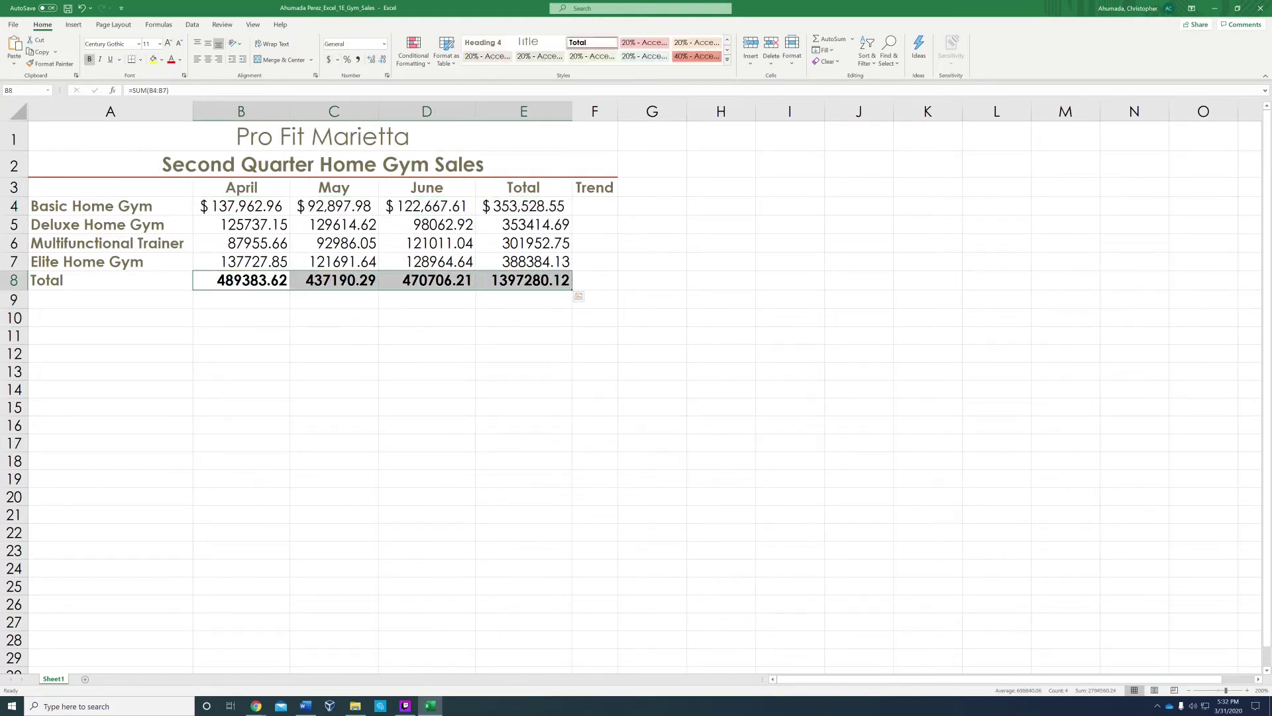
{"action": "left_click", "coordinate": [329, 59]}
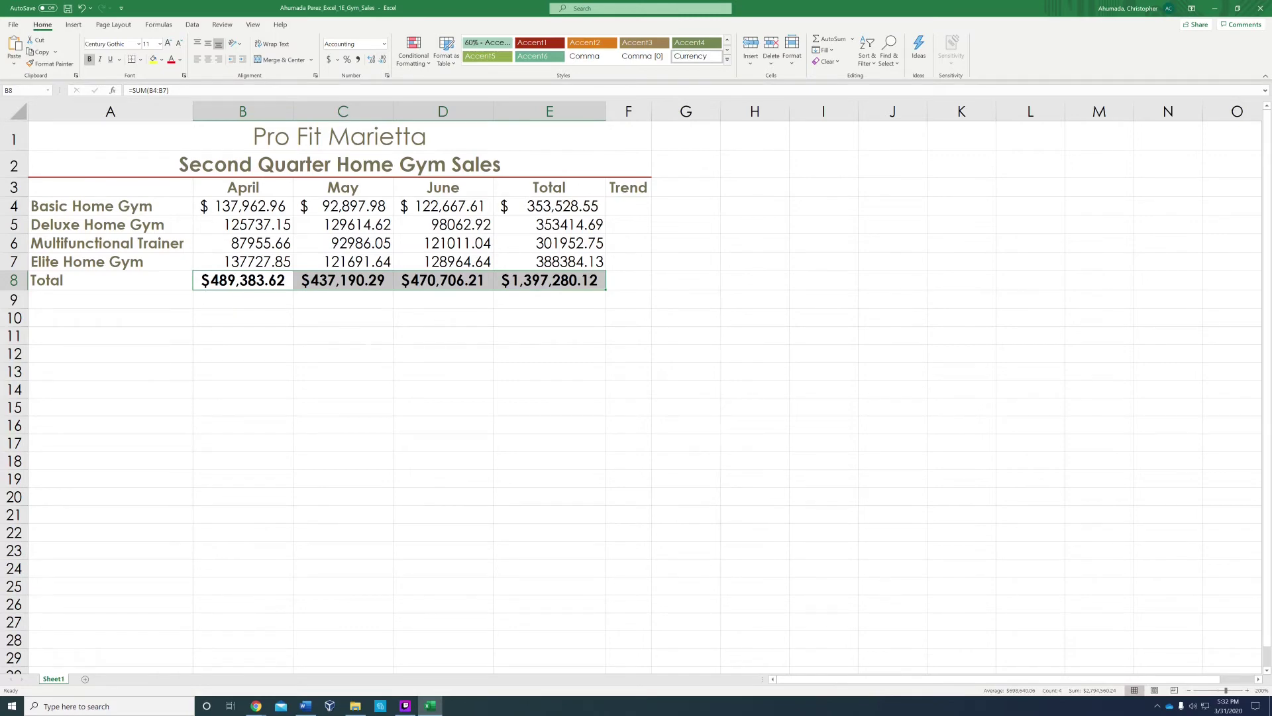
{"action": "left_click", "coordinate": [343, 335]}
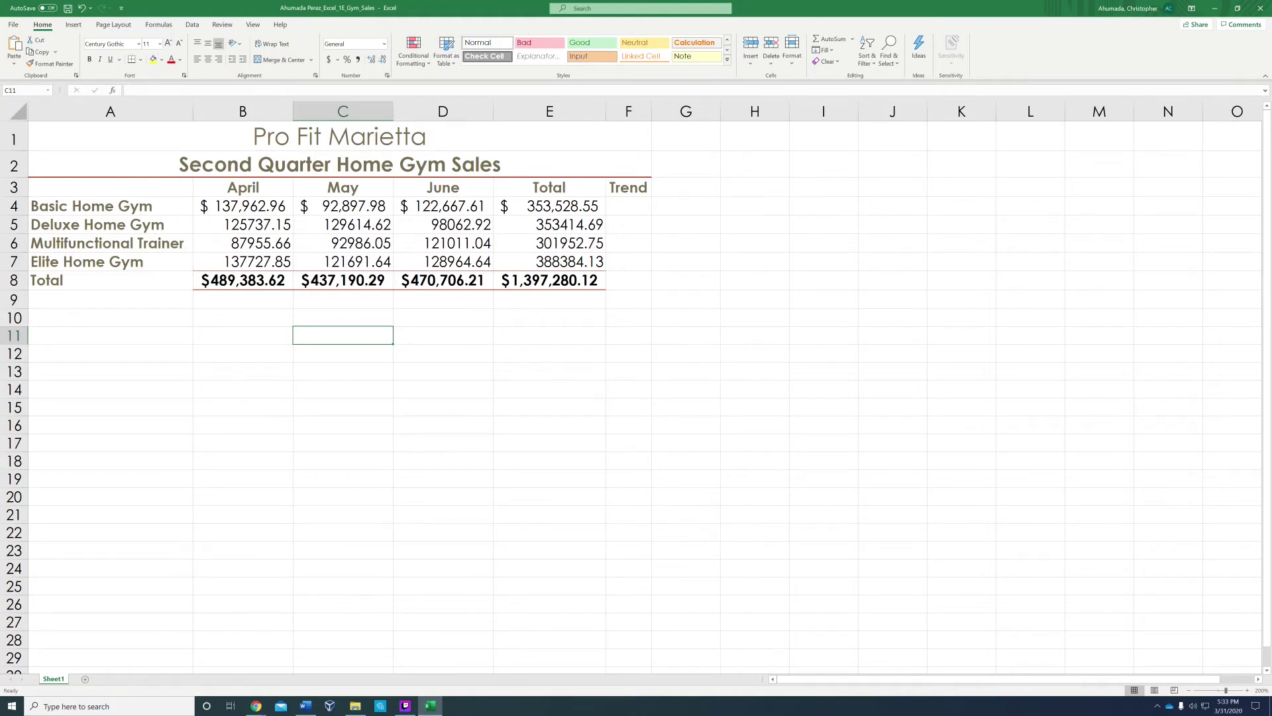
Step: Apply the Comma Style number format to the sales figures in B5:E7
{"action": "left_click", "coordinate": [275, 243]}
{"action": "left_click", "coordinate": [279, 225]}
{"action": "left_click_drag", "start_coordinate": [279, 225], "coordinate": [550, 262]}
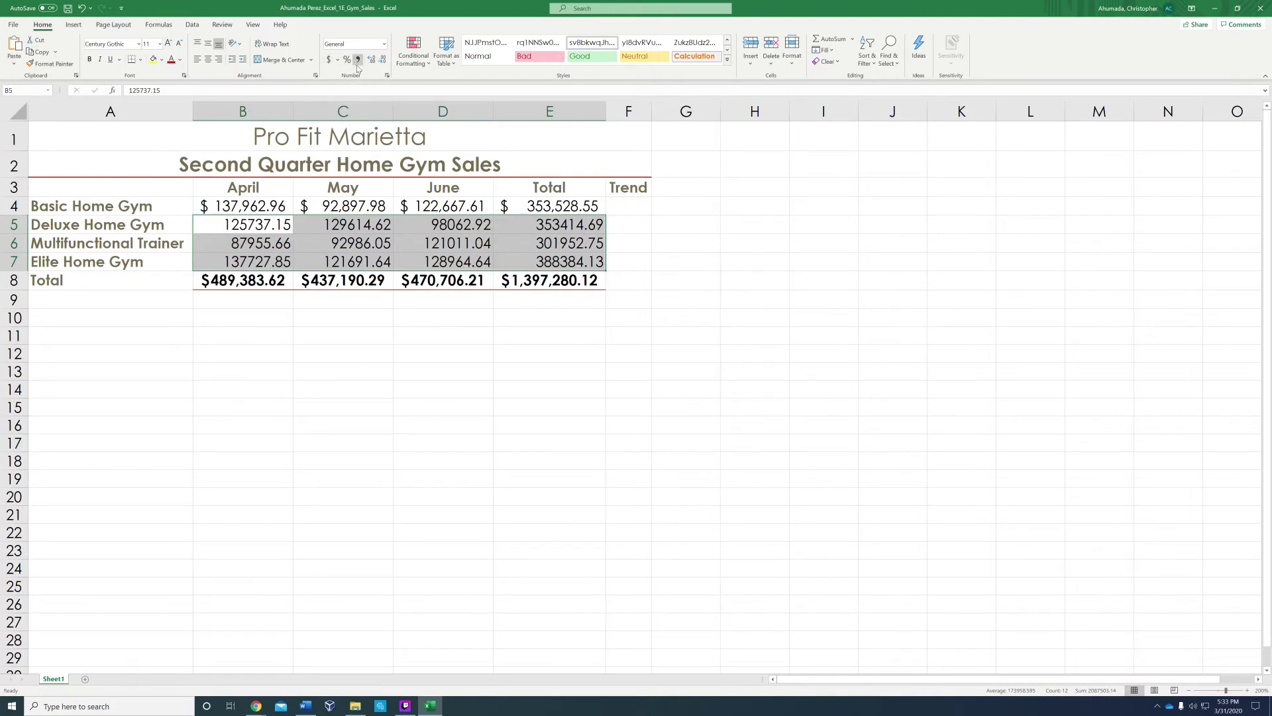
{"action": "left_click", "coordinate": [359, 60]}
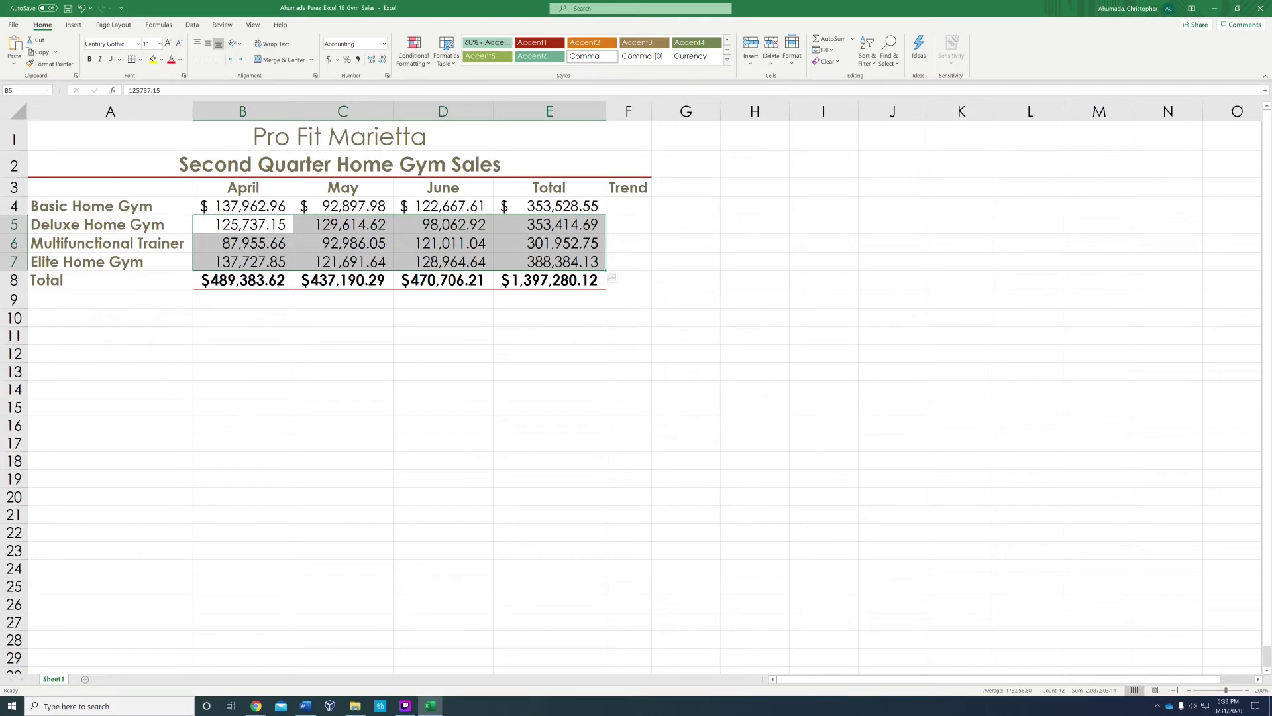
Step: Open the recommended charts for the monthly home gym sales in A3:D7, leaving out the totals
{"action": "left_click", "coordinate": [343, 389]}
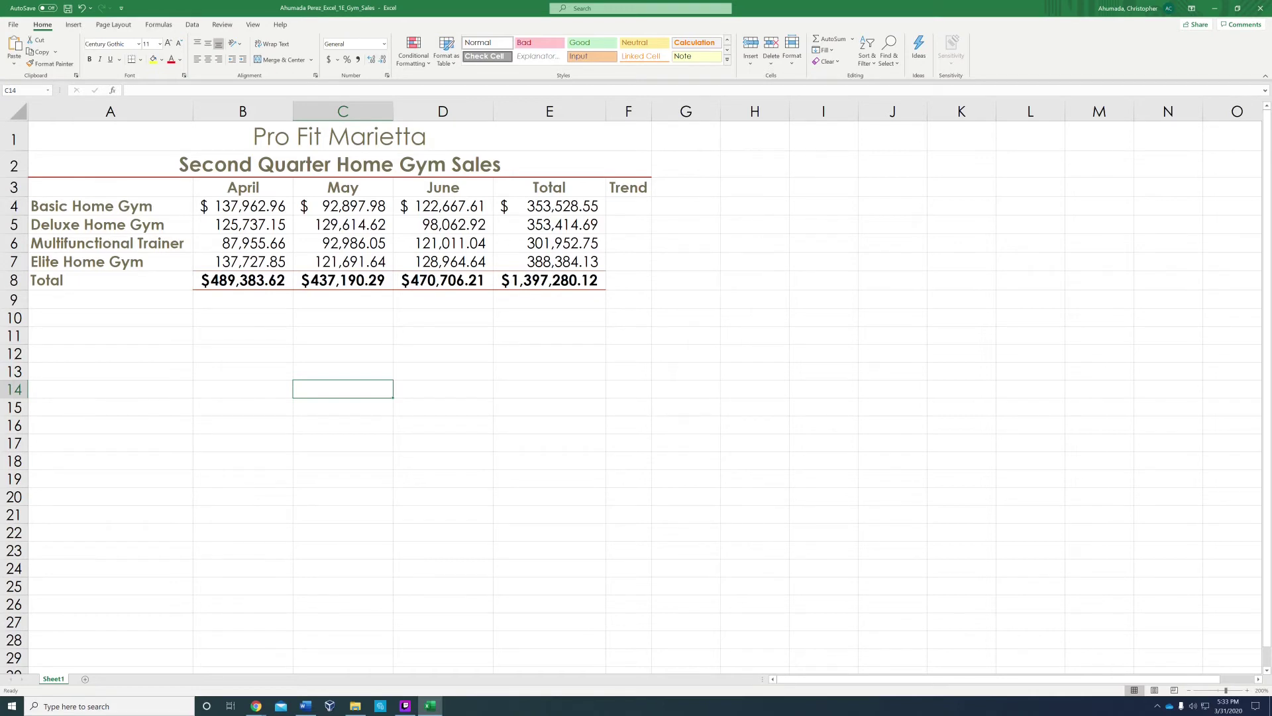
{"action": "left_click_drag", "start_coordinate": [110, 188], "coordinate": [462, 262]}
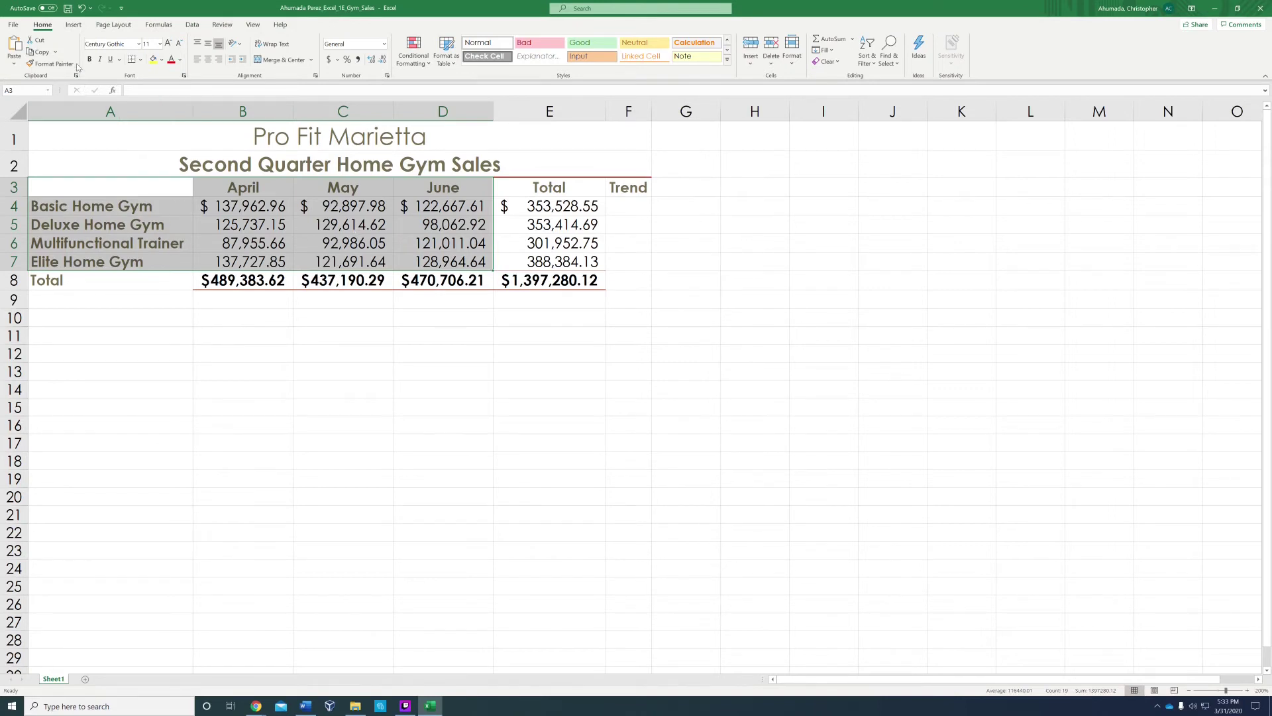
{"action": "left_click", "coordinate": [74, 25]}
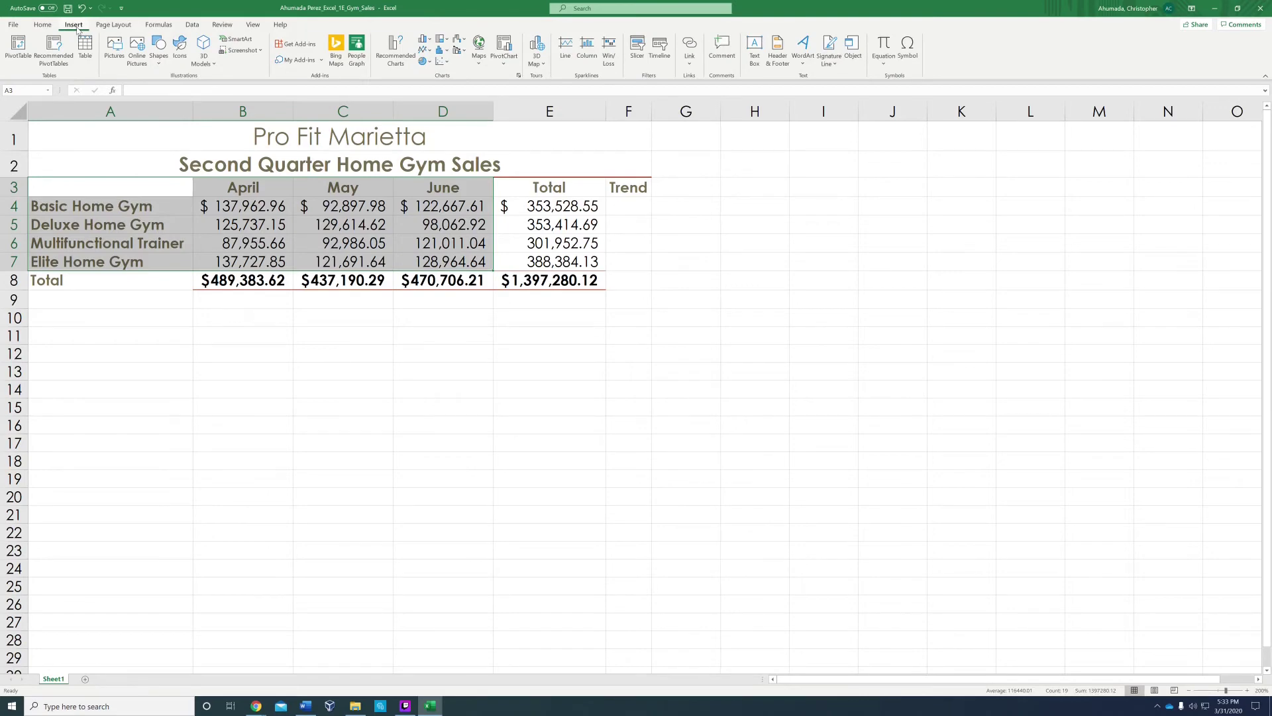
{"action": "left_click", "coordinate": [388, 60]}
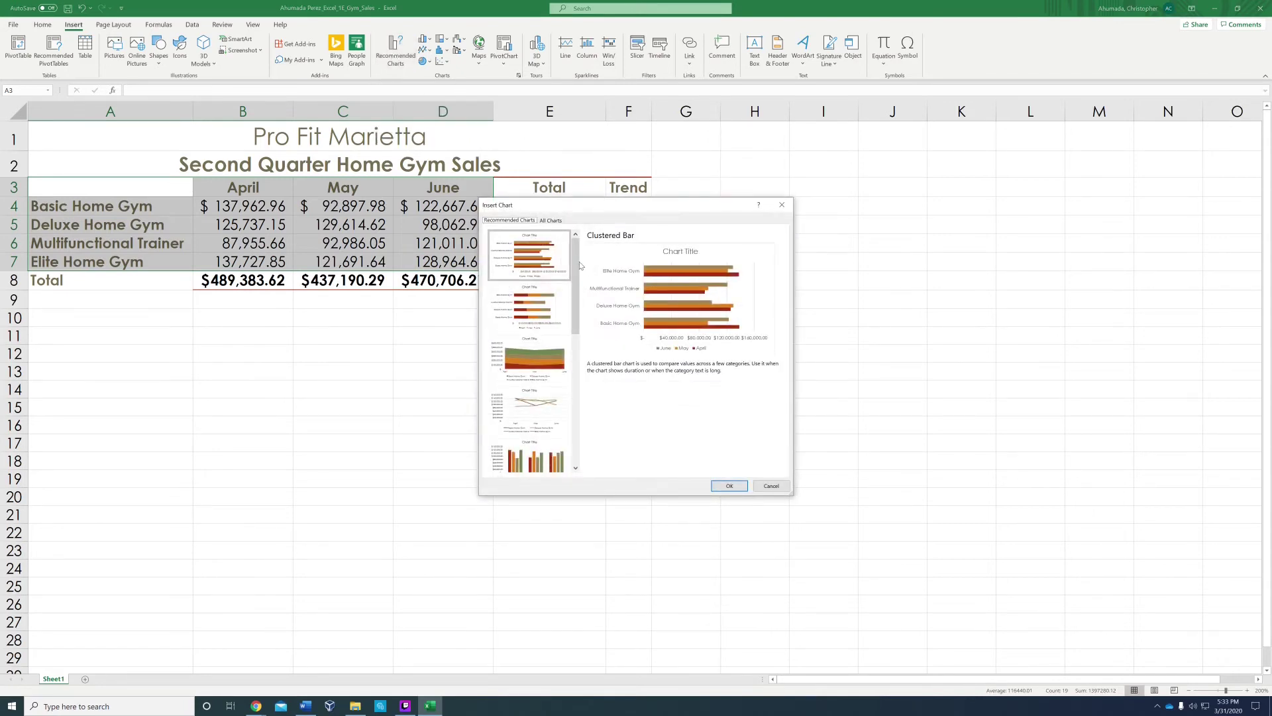
Step: Preview the recommended chart types, comparing the clustered bar, stacked bar, line and clustered column options
{"action": "left_click", "coordinate": [535, 453]}
{"action": "left_click", "coordinate": [534, 258]}
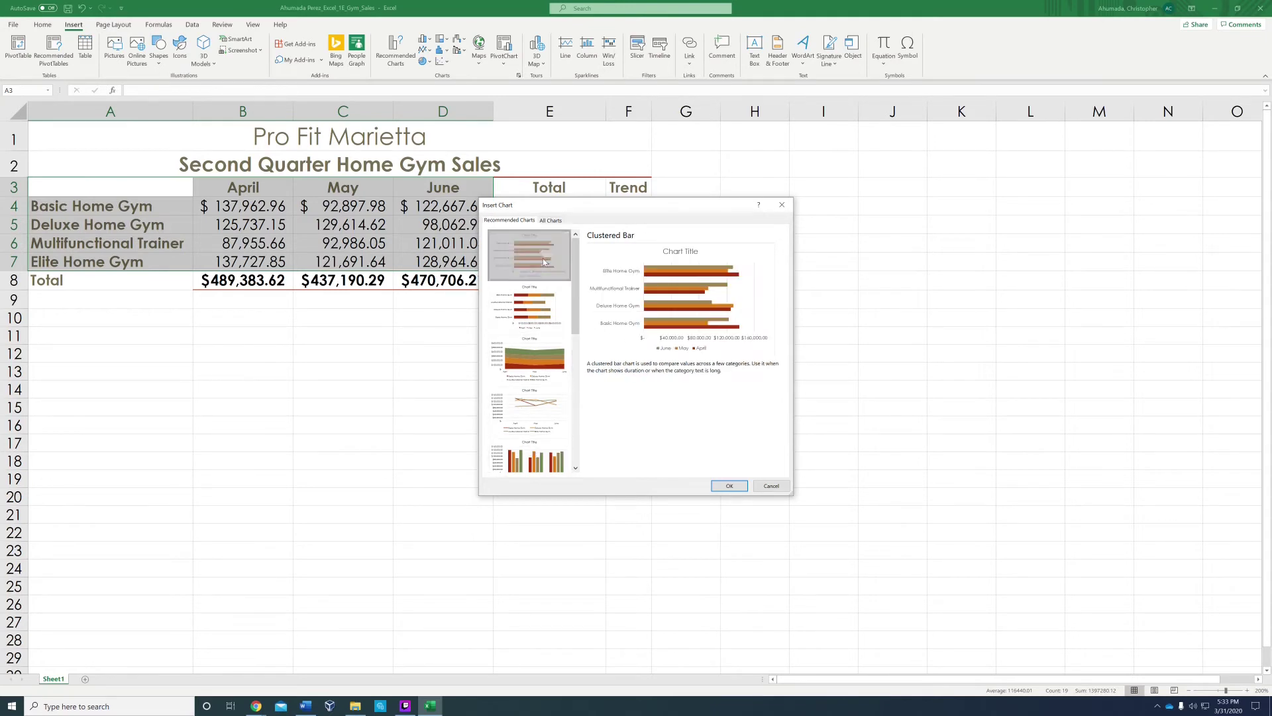
{"action": "left_click", "coordinate": [533, 315]}
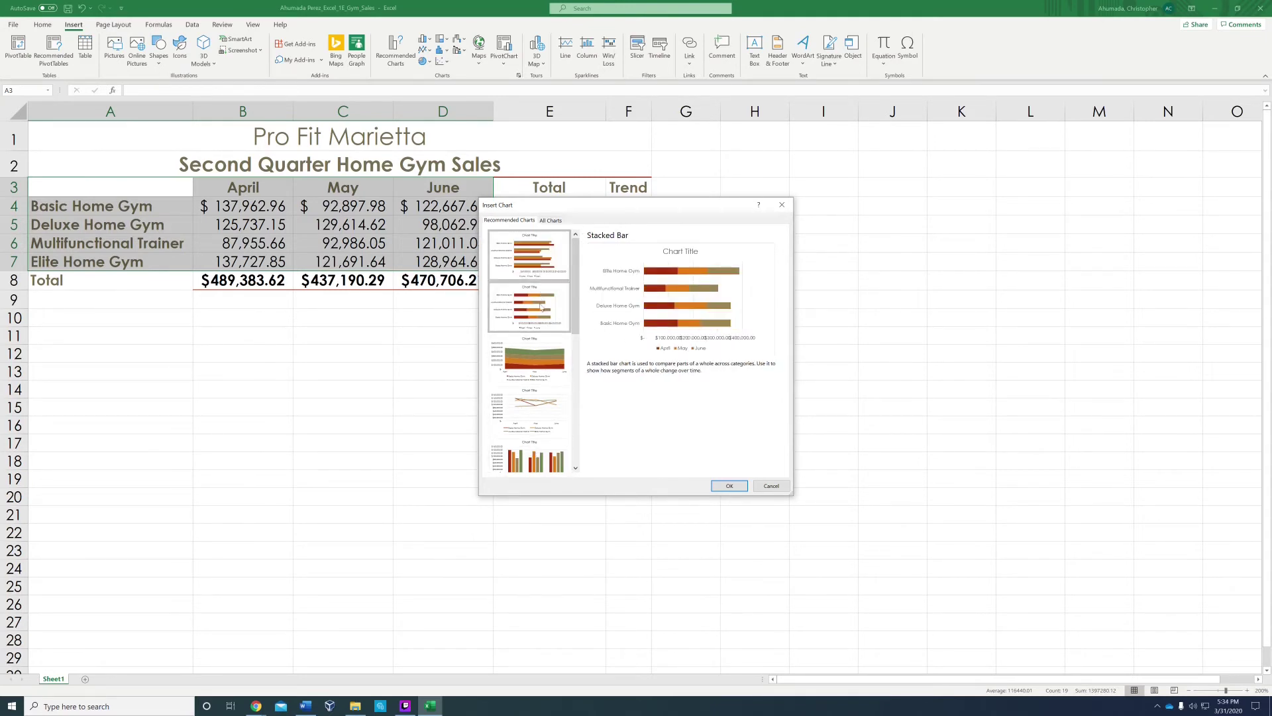
{"action": "left_click", "coordinate": [545, 379]}
{"action": "left_click", "coordinate": [539, 406]}
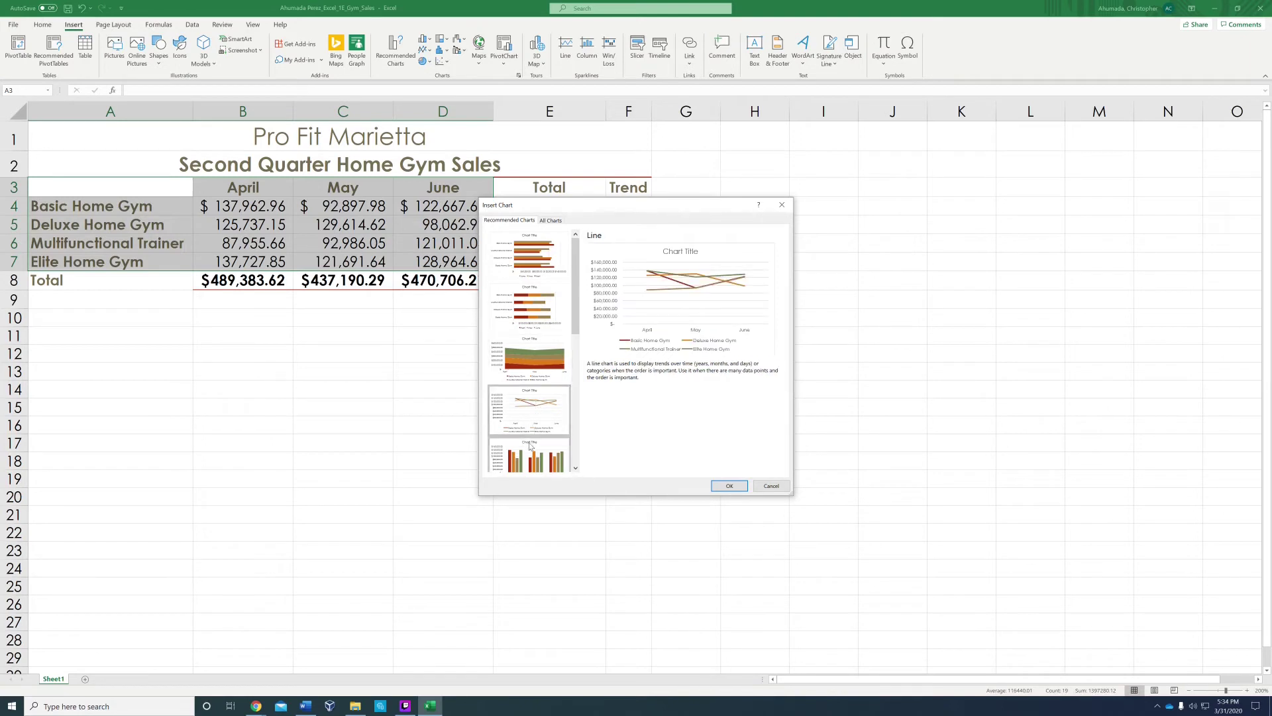
{"action": "left_click", "coordinate": [537, 443]}
{"action": "scroll", "coordinate": [523, 364], "scroll_direction": "down", "scroll_amount": 4}
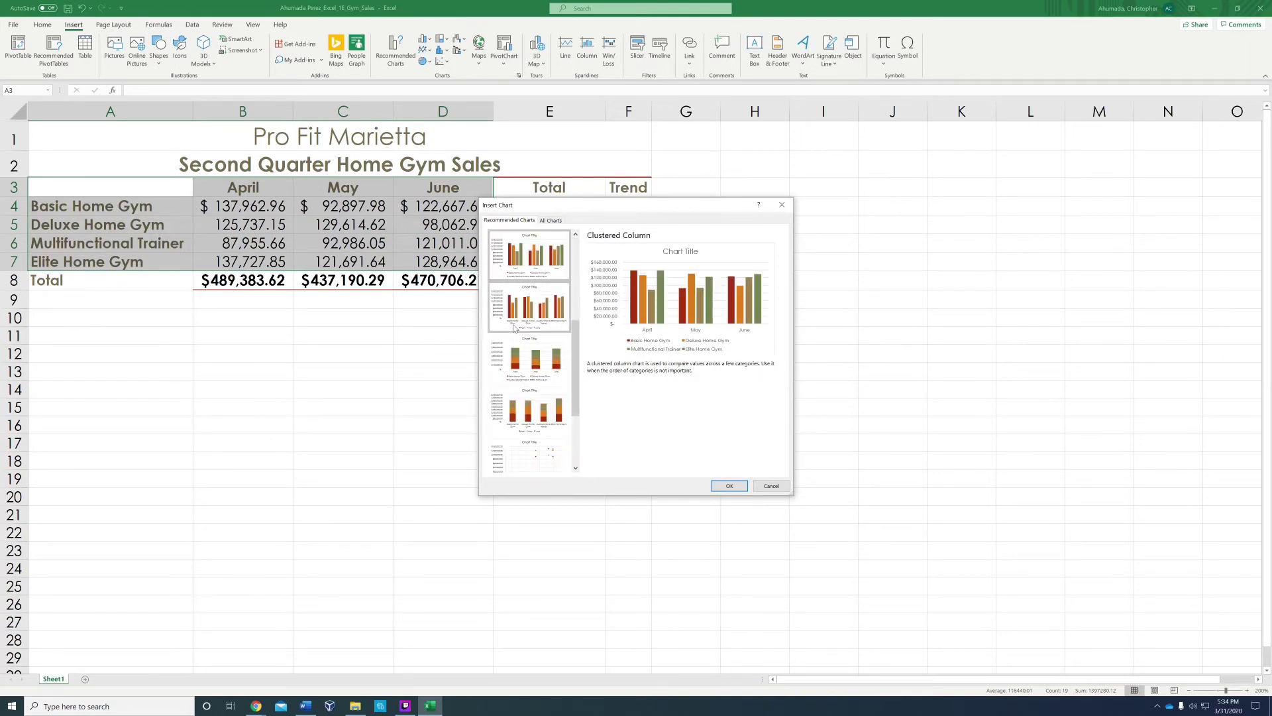
Step: Compare the two Clustered Column options and insert the one with the months along the horizontal axis and gym models as series
{"action": "left_click", "coordinate": [517, 325]}
{"action": "left_click", "coordinate": [529, 255]}
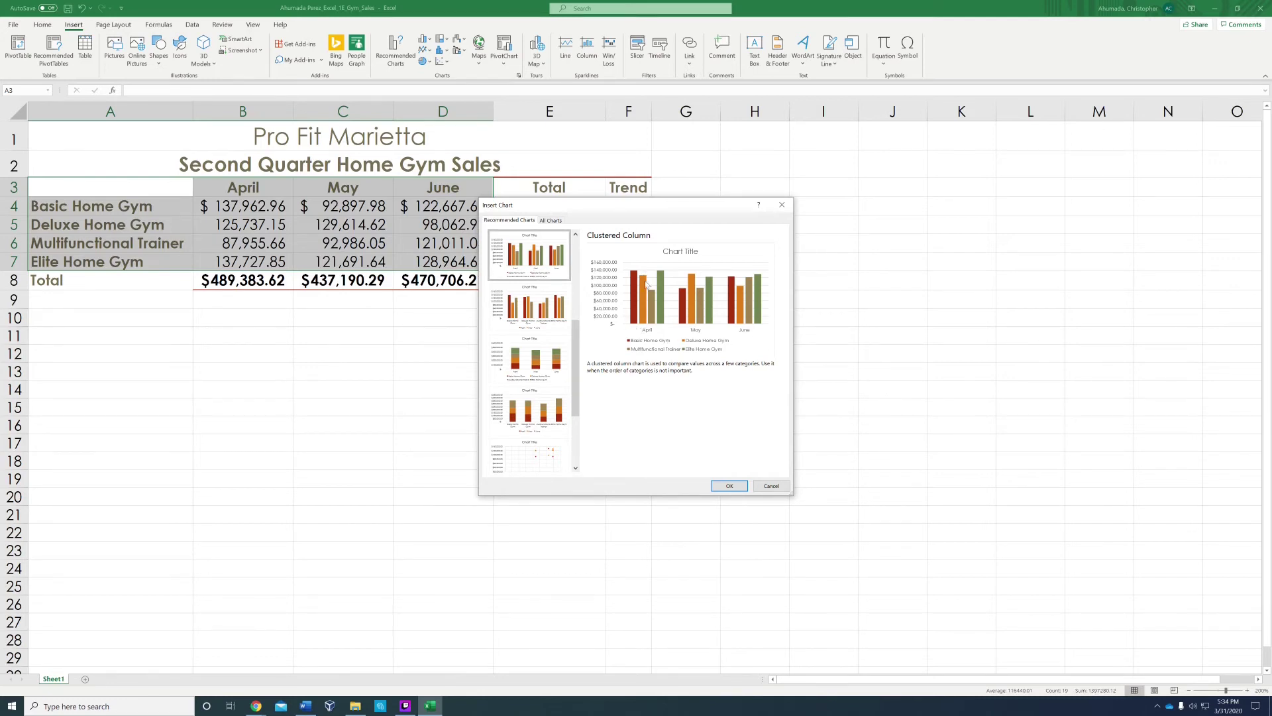
{"action": "left_click", "coordinate": [540, 312]}
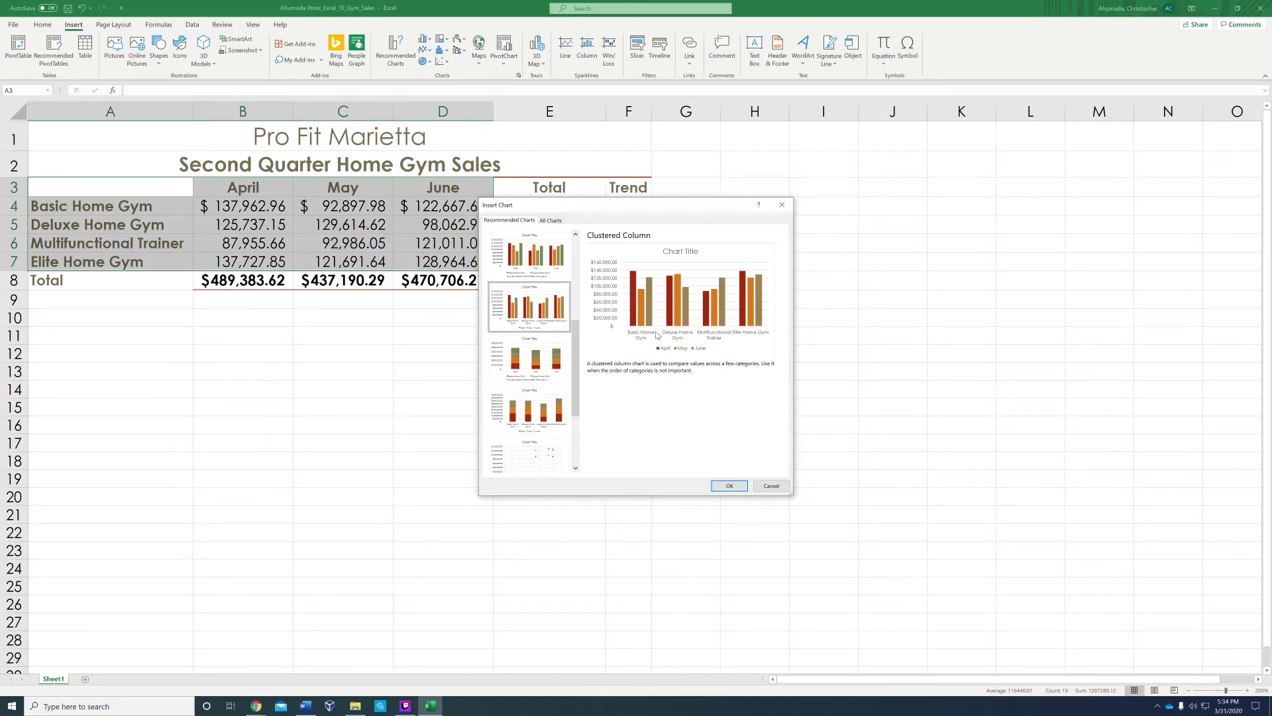
{"action": "left_click", "coordinate": [547, 272]}
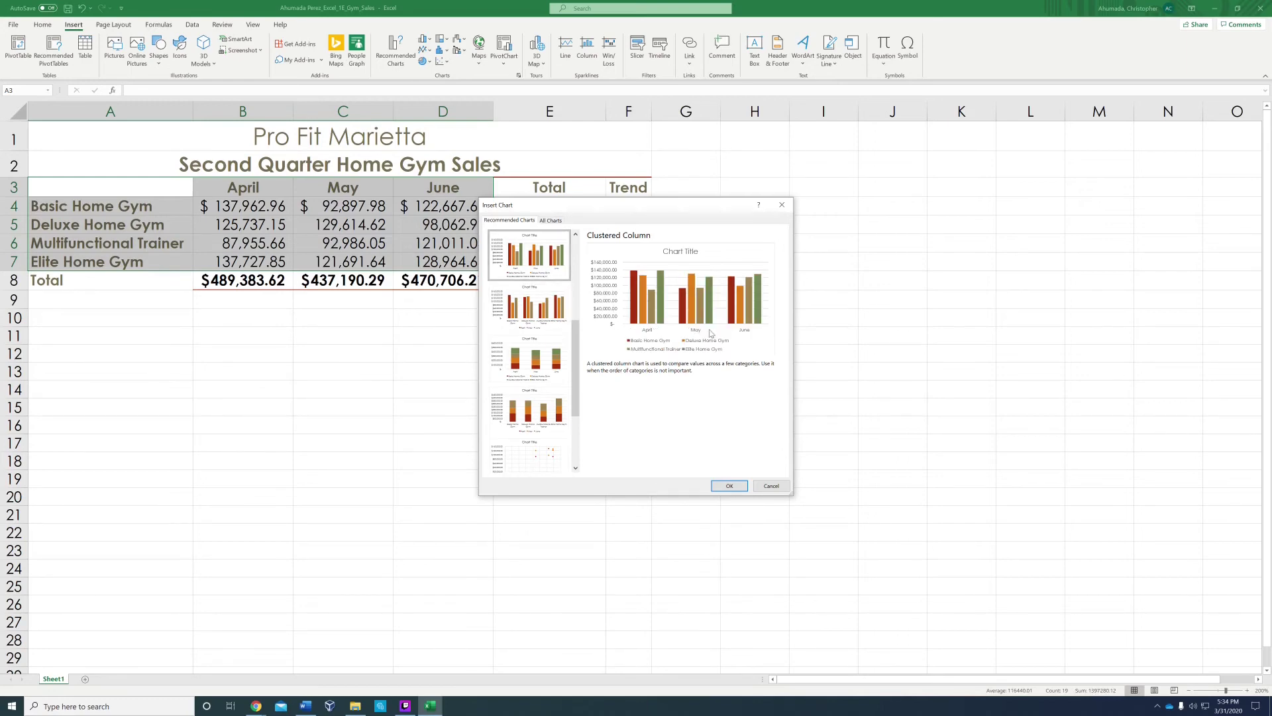
{"action": "left_click", "coordinate": [730, 485]}
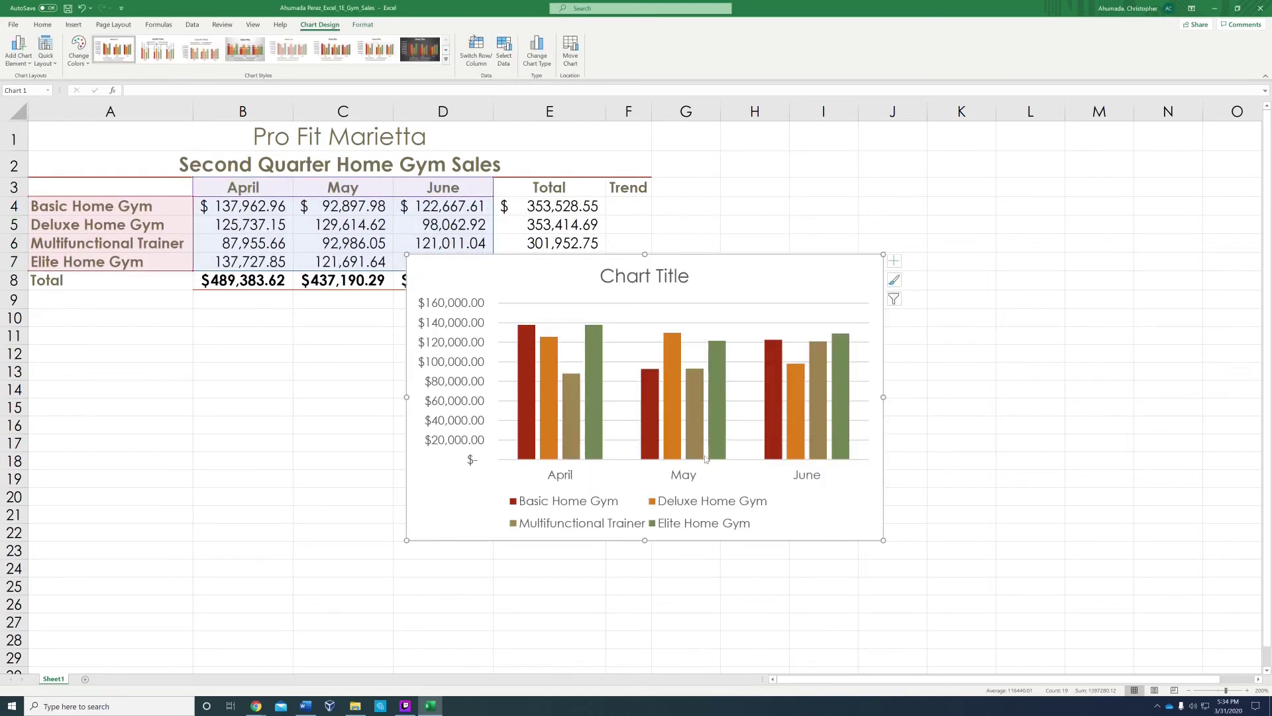
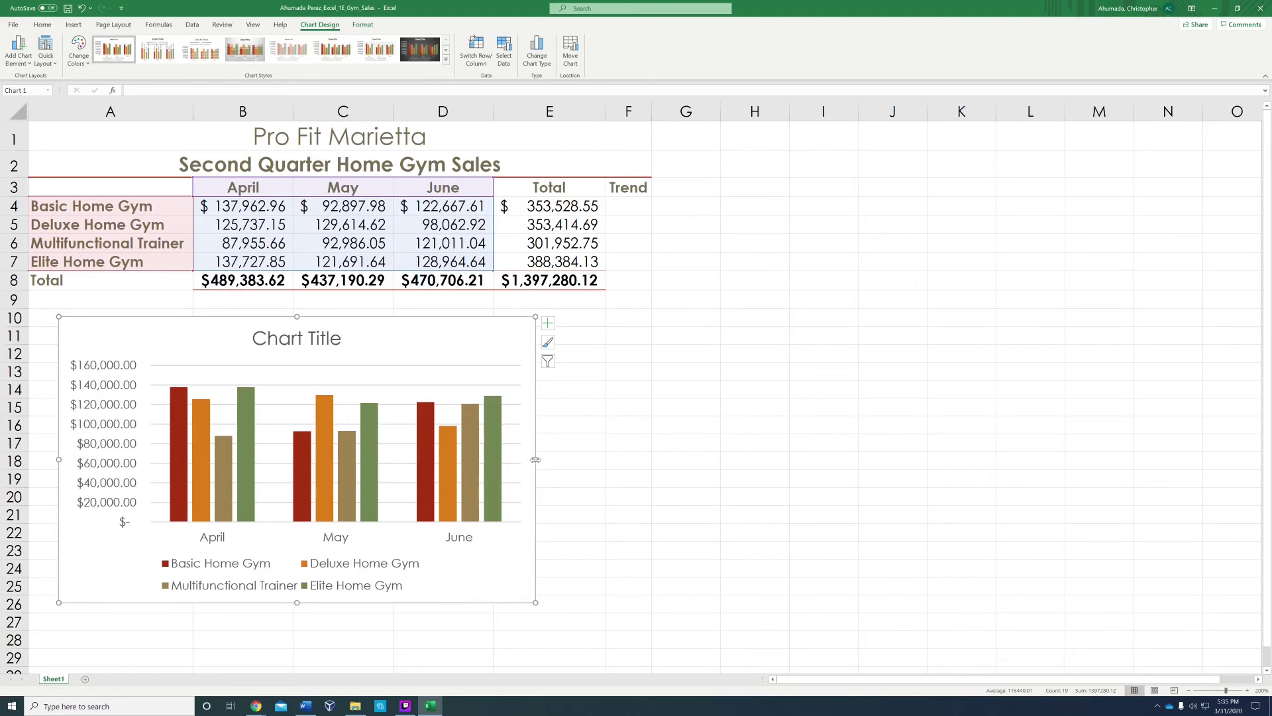
Step: Widen the column chart below the data so its right edge aligns with the right edge of column E
{"action": "left_click_drag", "start_coordinate": [536, 460], "coordinate": [604, 462]}
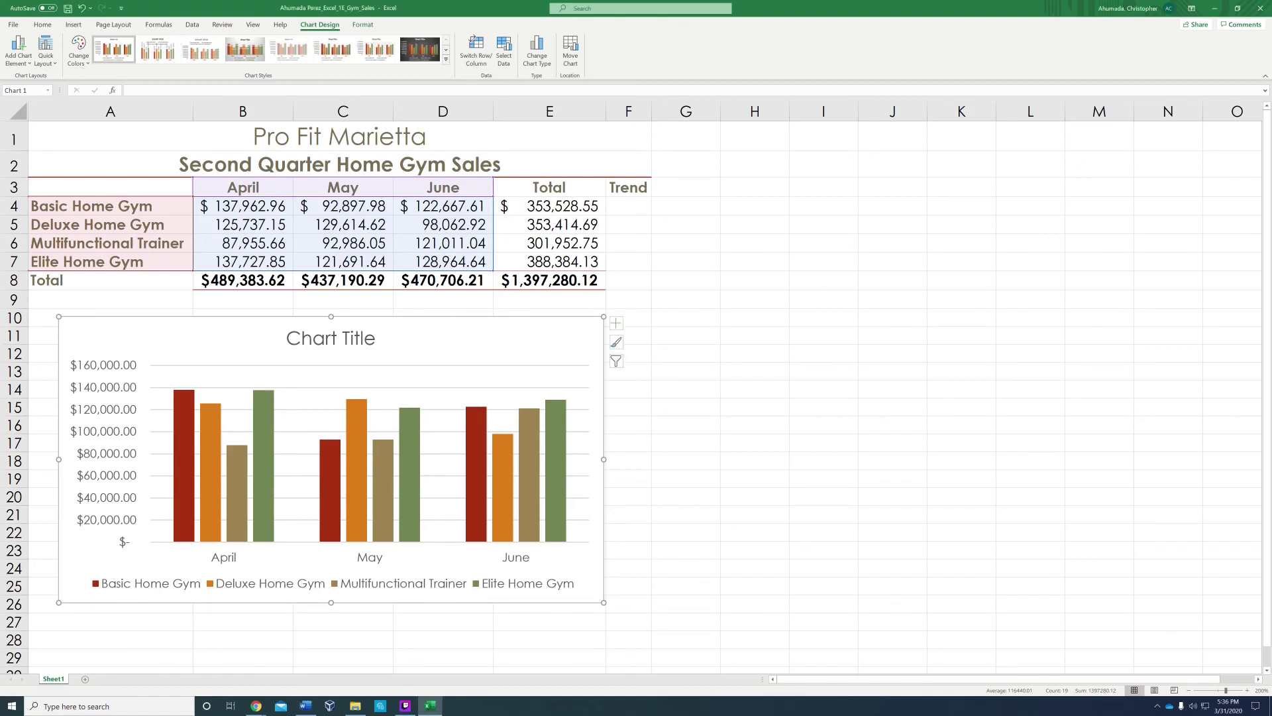
{"action": "left_click", "coordinate": [686, 477]}
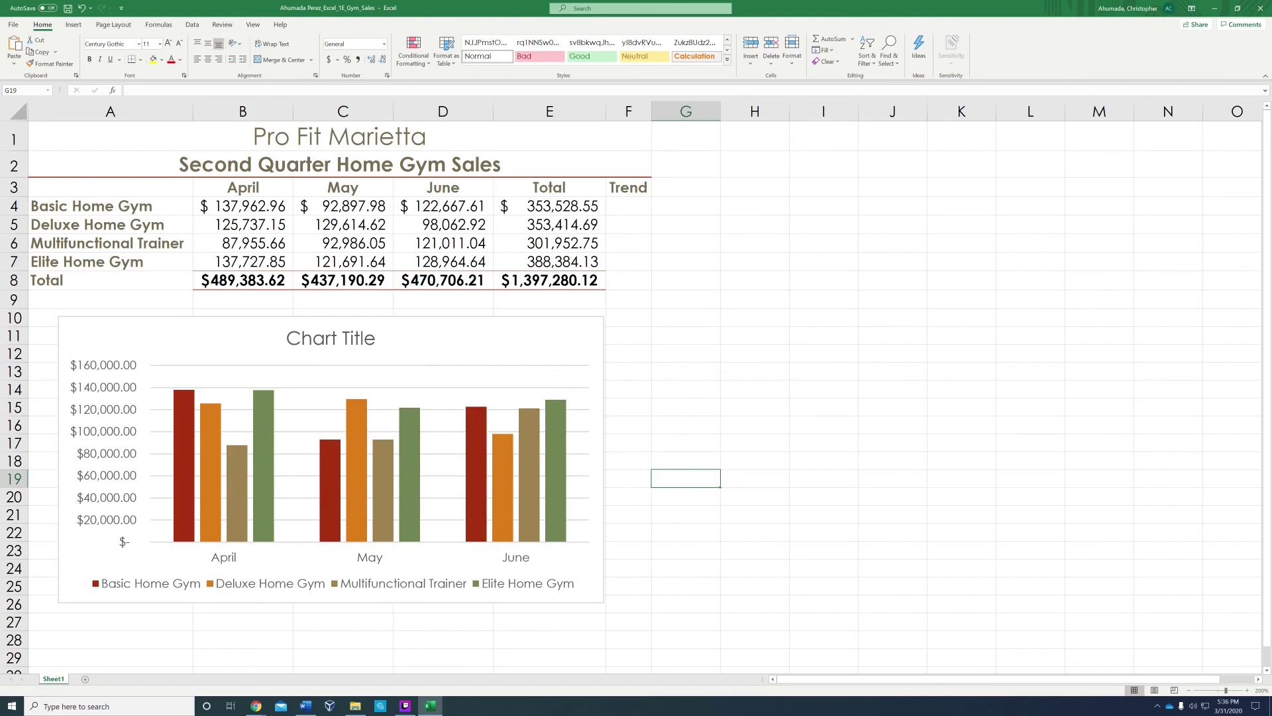
Step: Apply chart Style 6 to the column chart and change its colors to the second palette under Colorful
{"action": "left_click", "coordinate": [439, 355]}
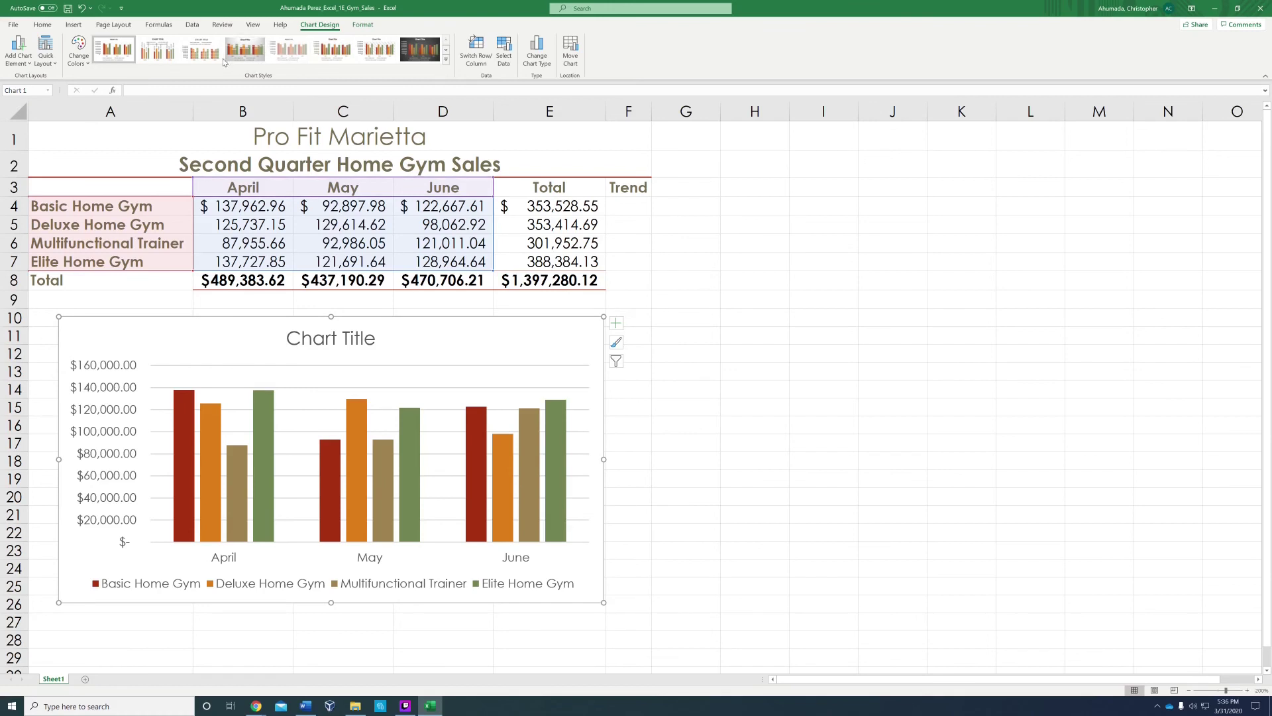
{"action": "left_click", "coordinate": [202, 53]}
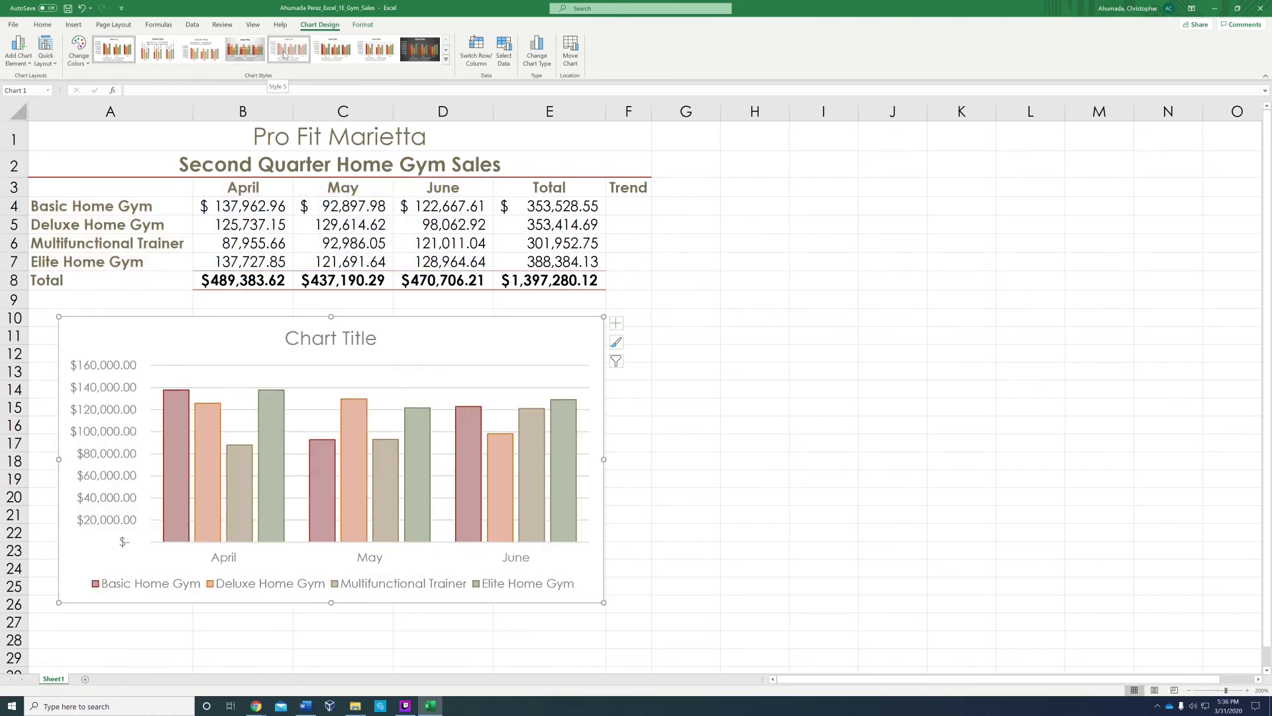
{"action": "left_click", "coordinate": [336, 52]}
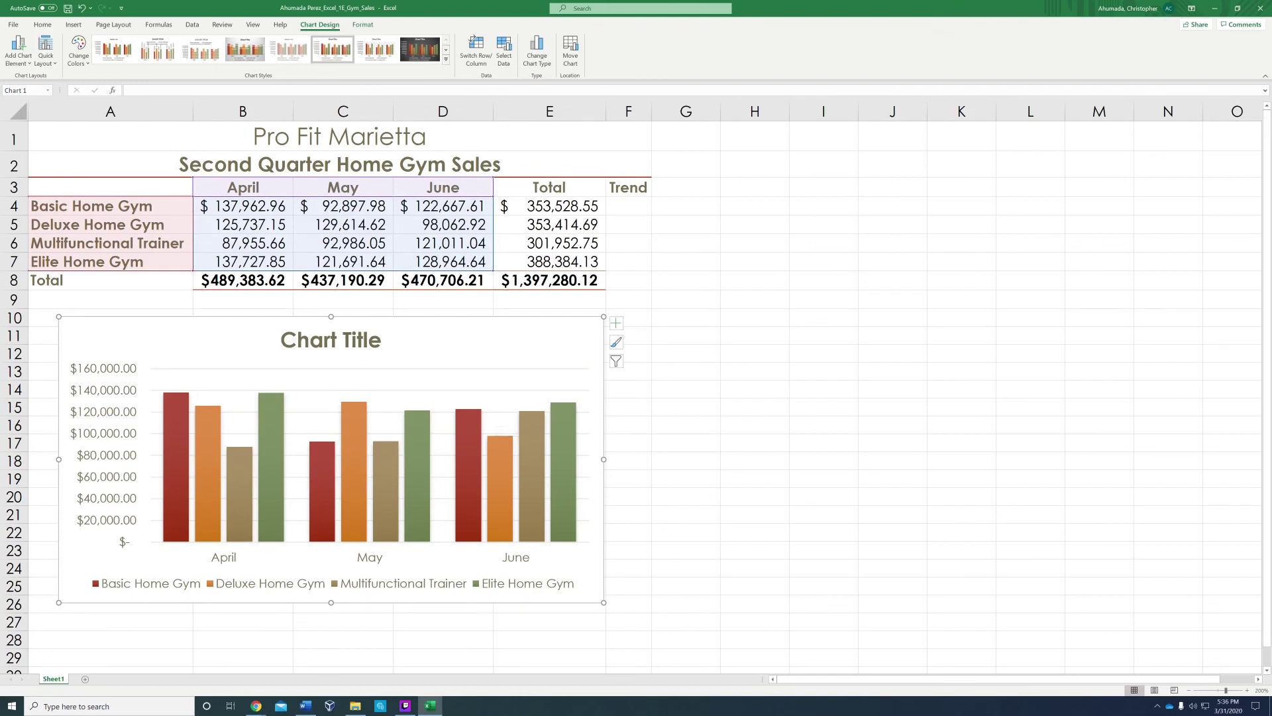
{"action": "left_click", "coordinate": [79, 61]}
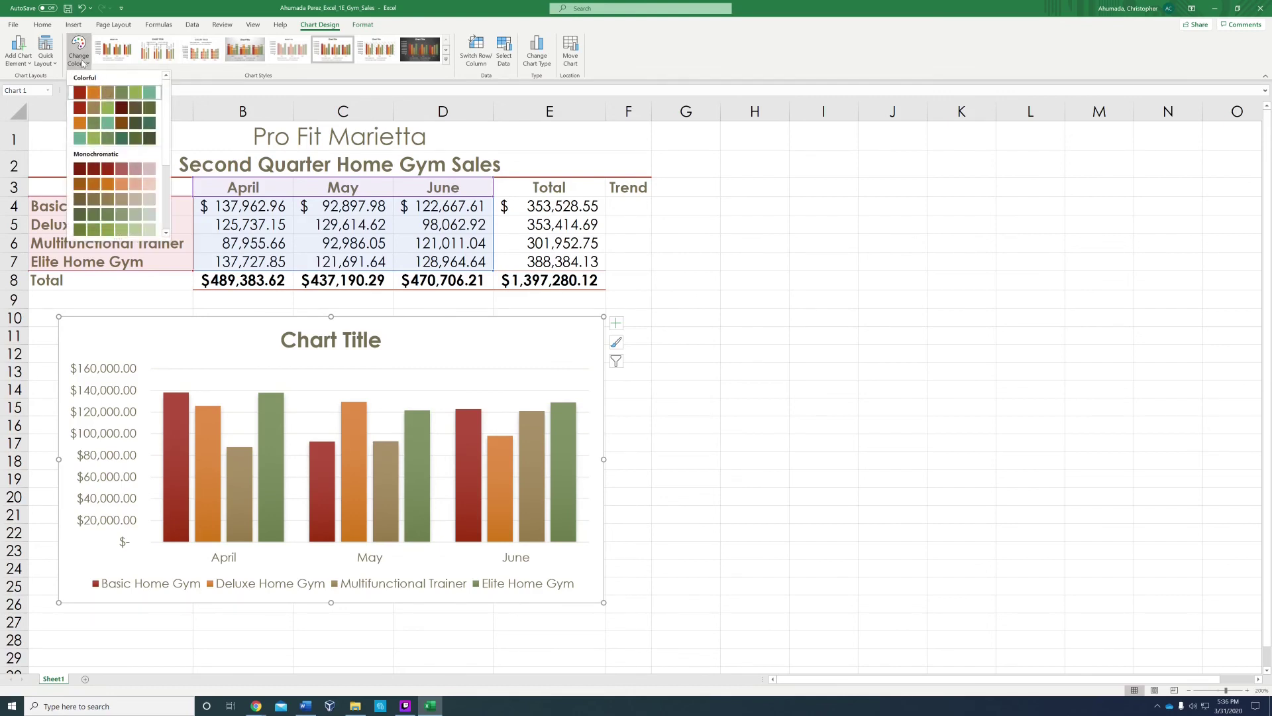
{"action": "left_click", "coordinate": [77, 110]}
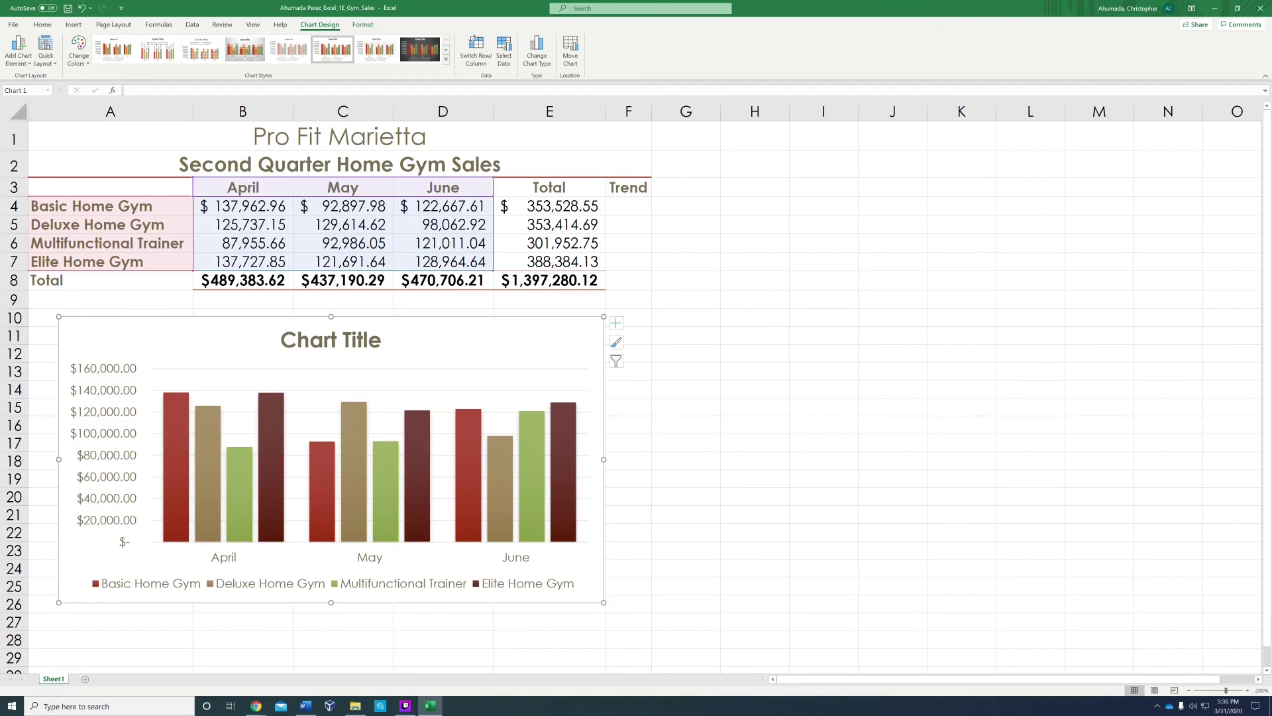
Step: Replace the chart's placeholder title with "Second Quarter Home Gym Sales"
{"action": "left_click", "coordinate": [371, 339]}
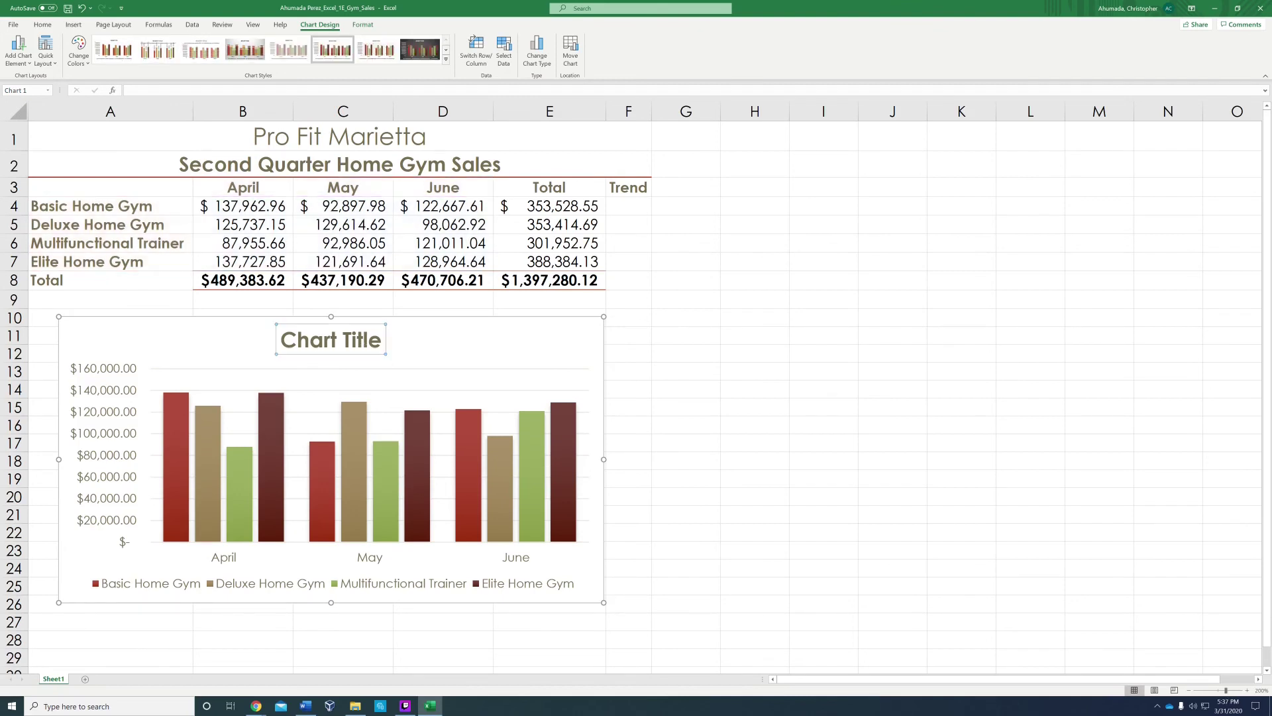
{"action": "triple_click", "coordinate": [361, 340]}
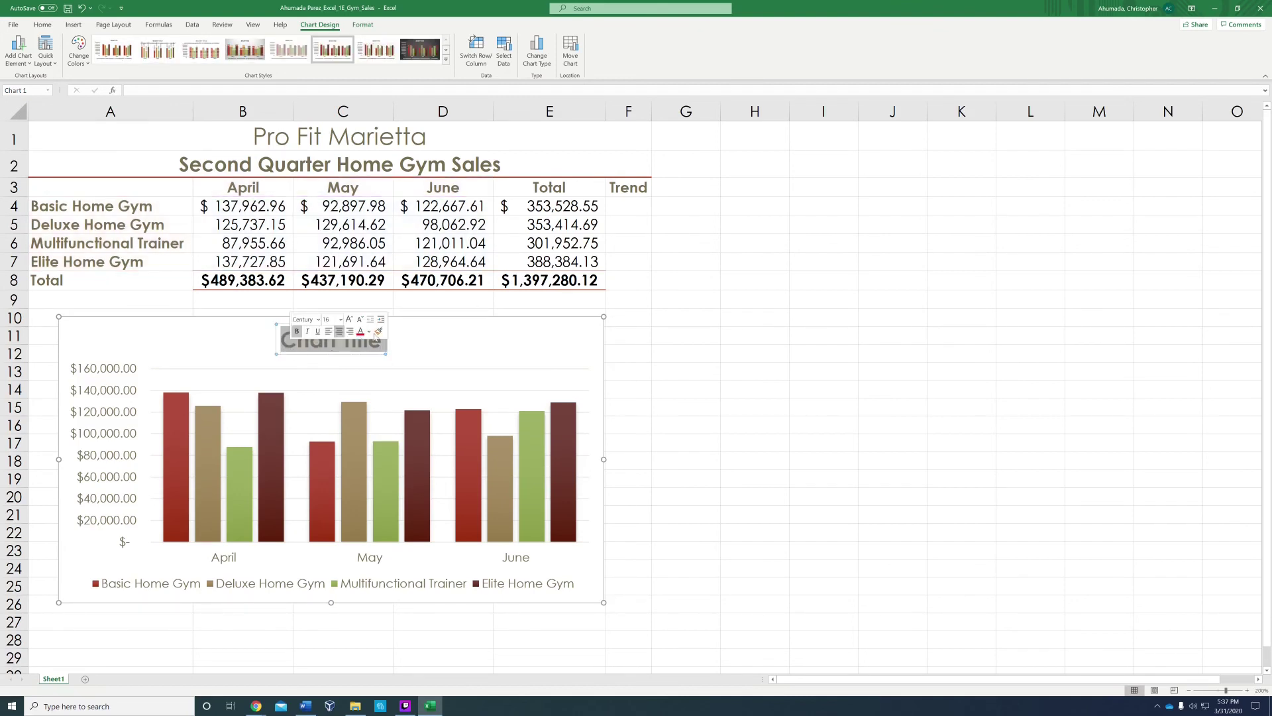
{"action": "type", "text": "Se"}
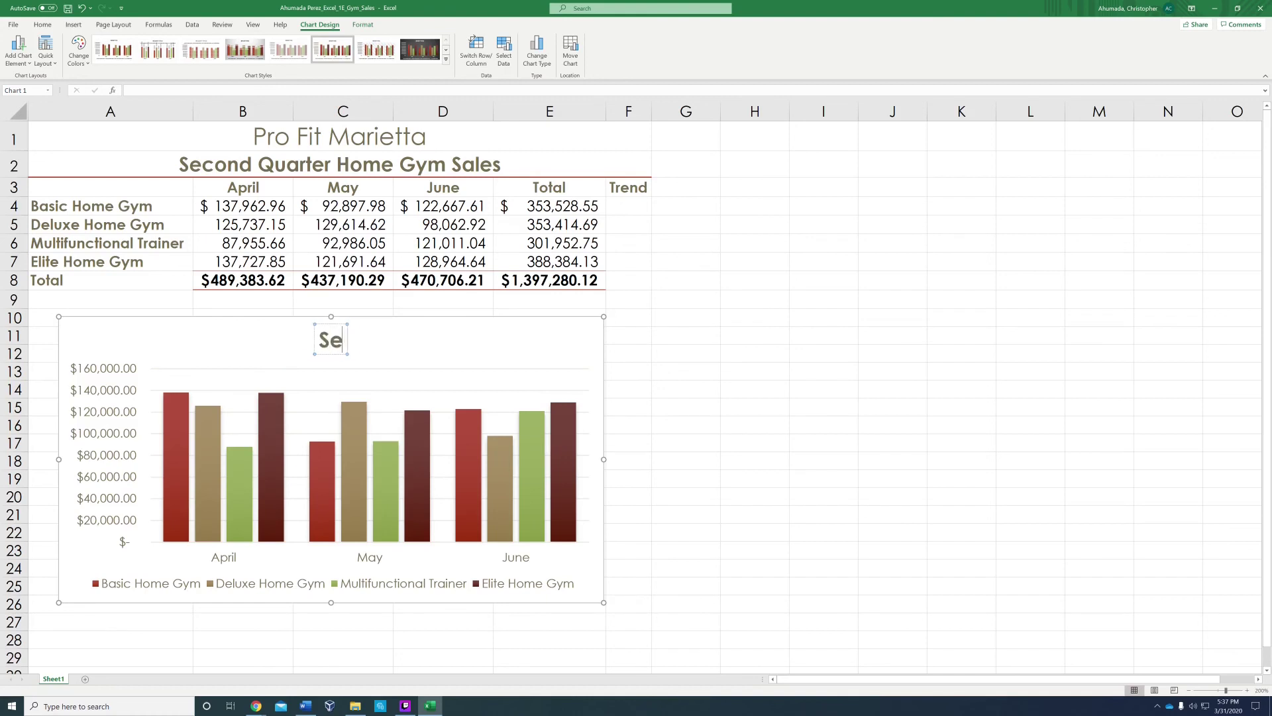
{"action": "type", "text": "cond Qu"}
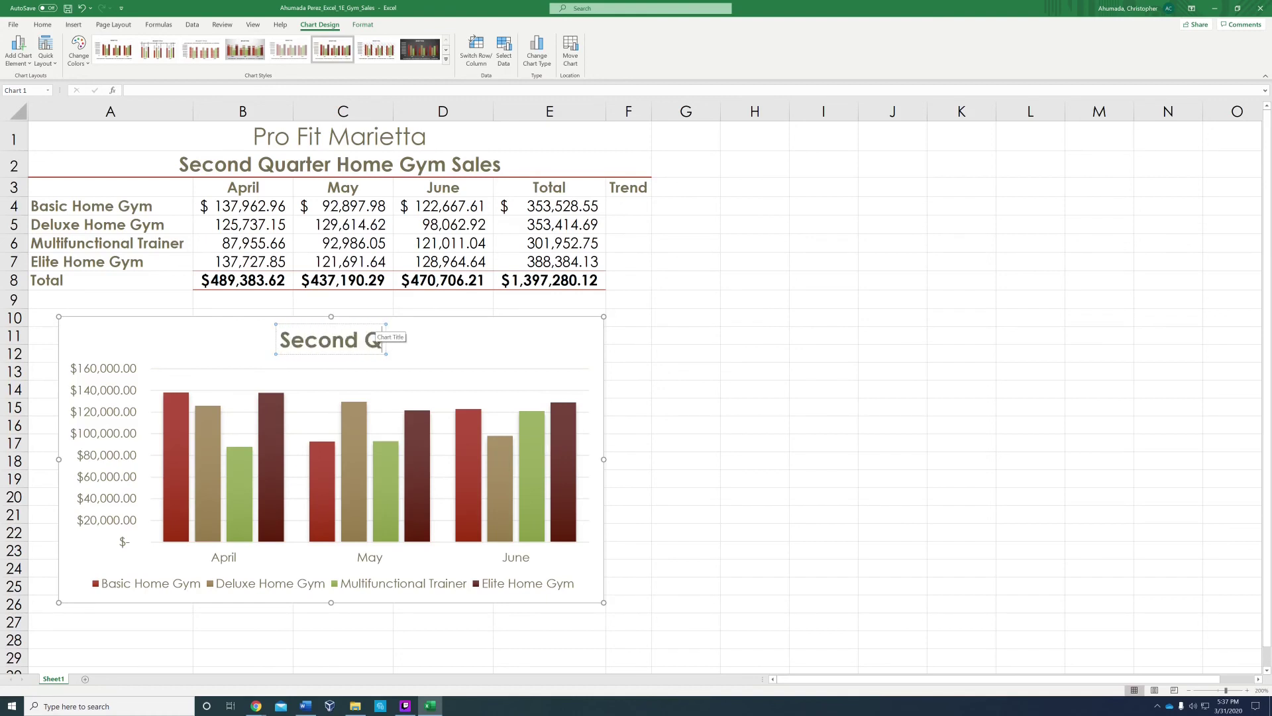
{"action": "type", "text": "arter"}
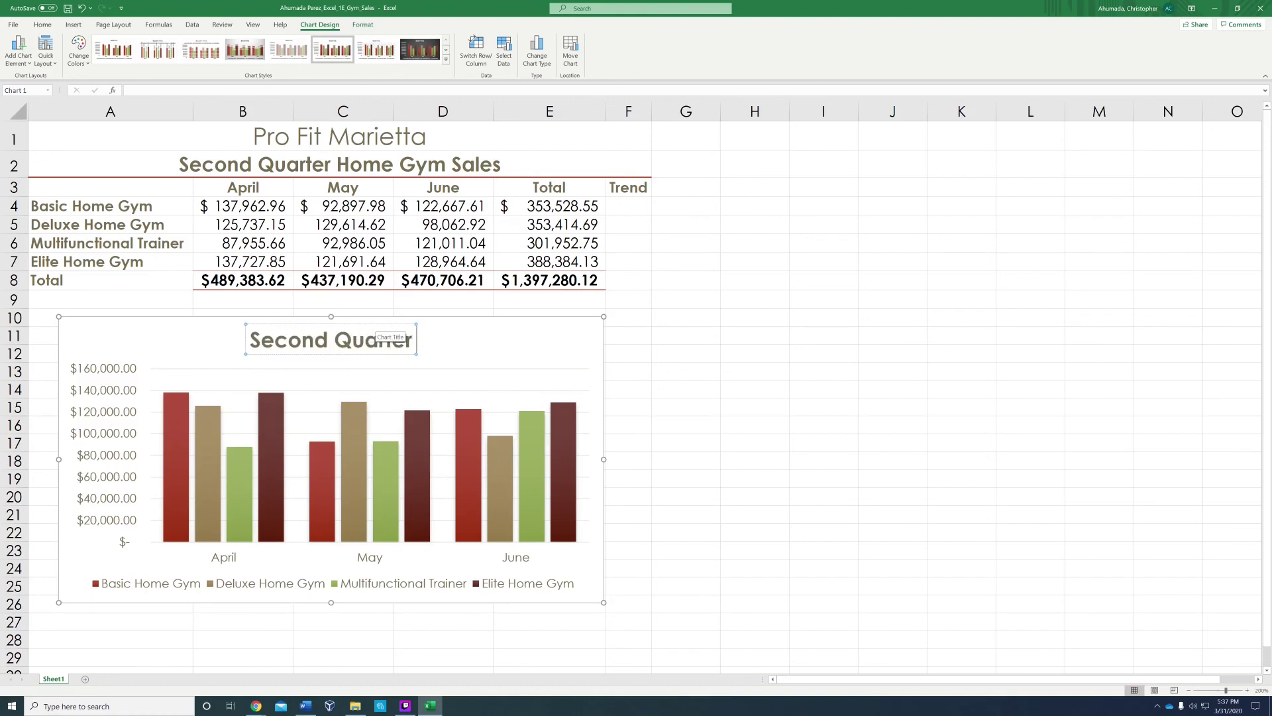
{"action": "type", "text": " Home Gy"}
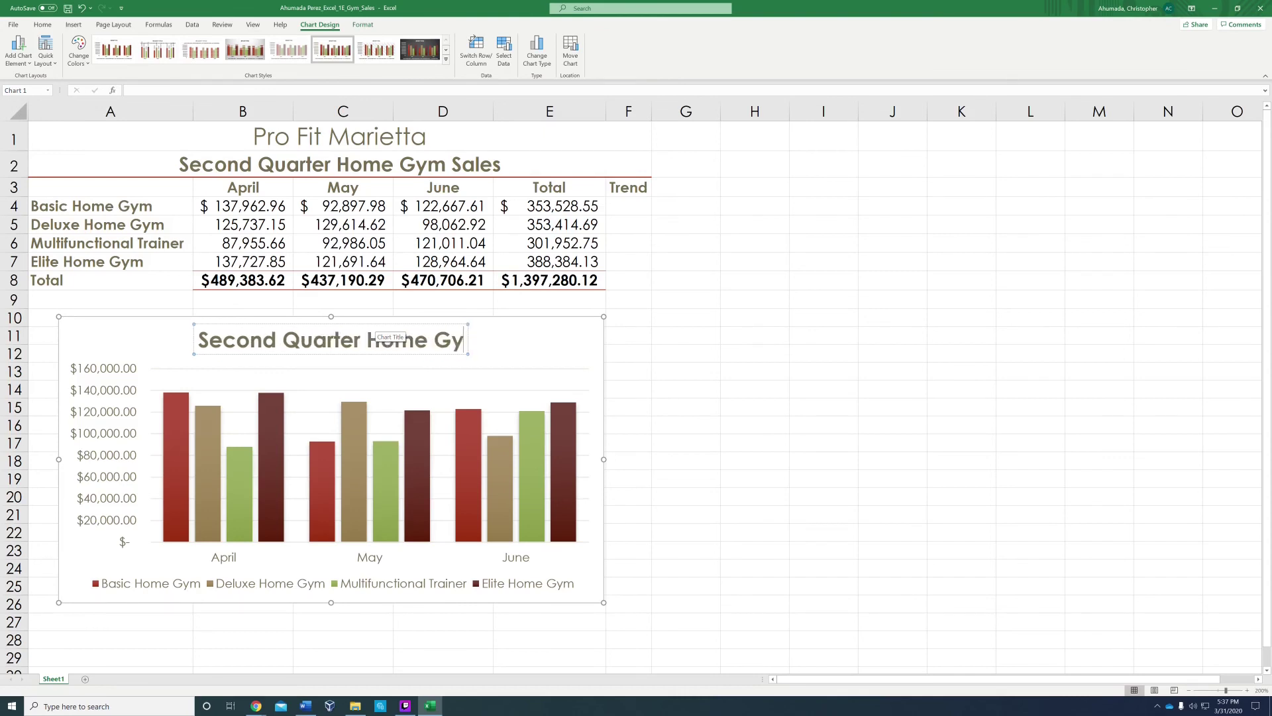
{"action": "type", "text": "m Sales"}
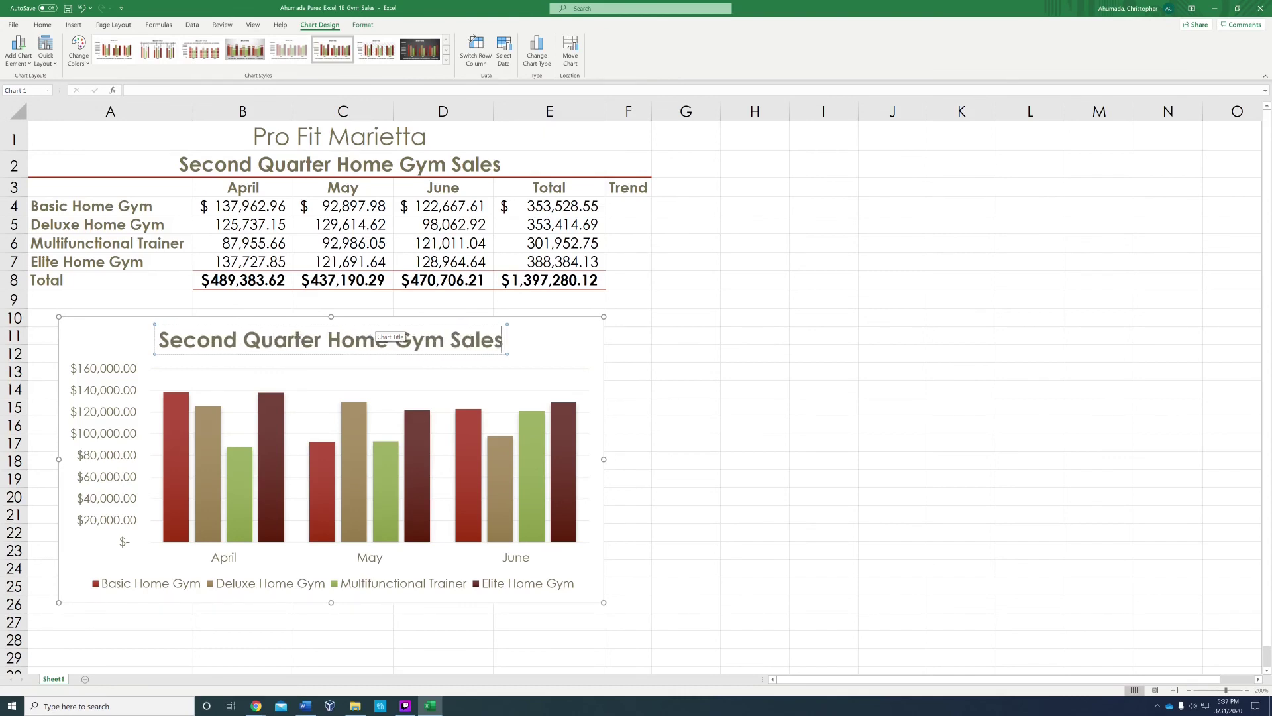
{"action": "left_click", "coordinate": [628, 352]}
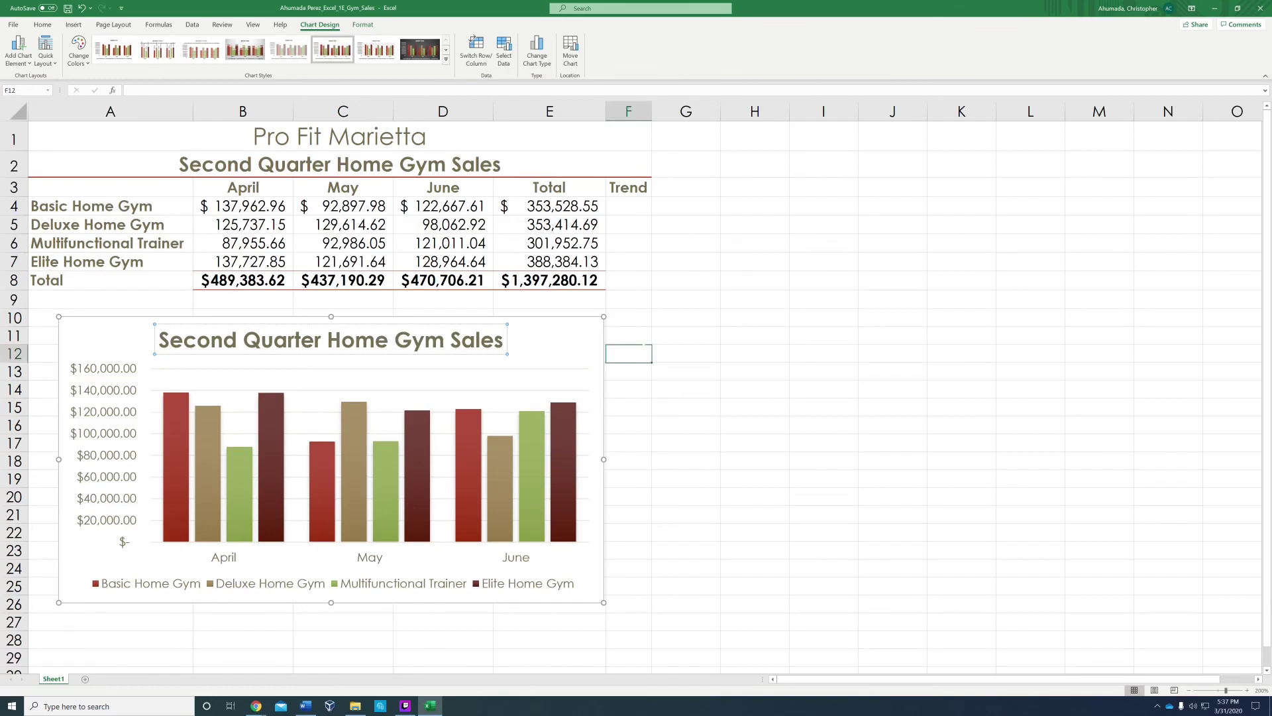